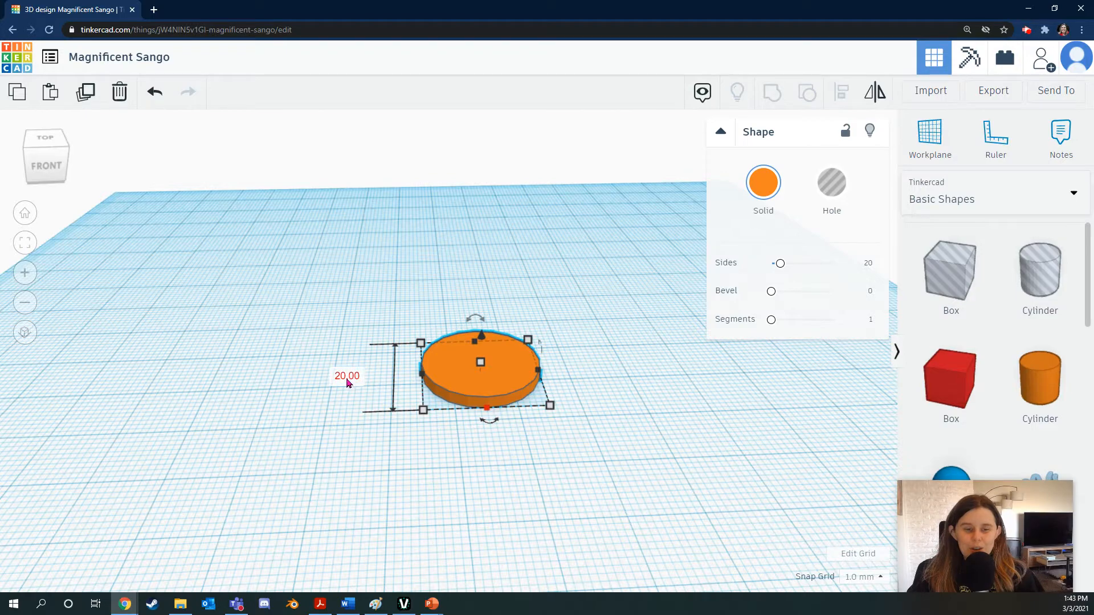
Set the orange disc's length to 40 mm and place a ruler at its front corner
click(348, 381)
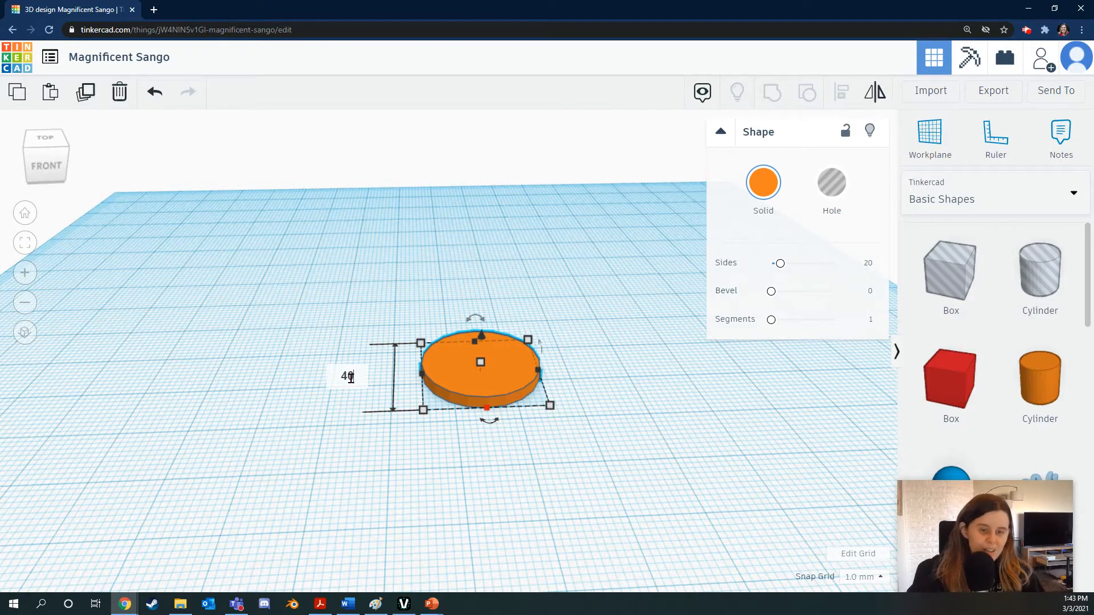
key(Return)
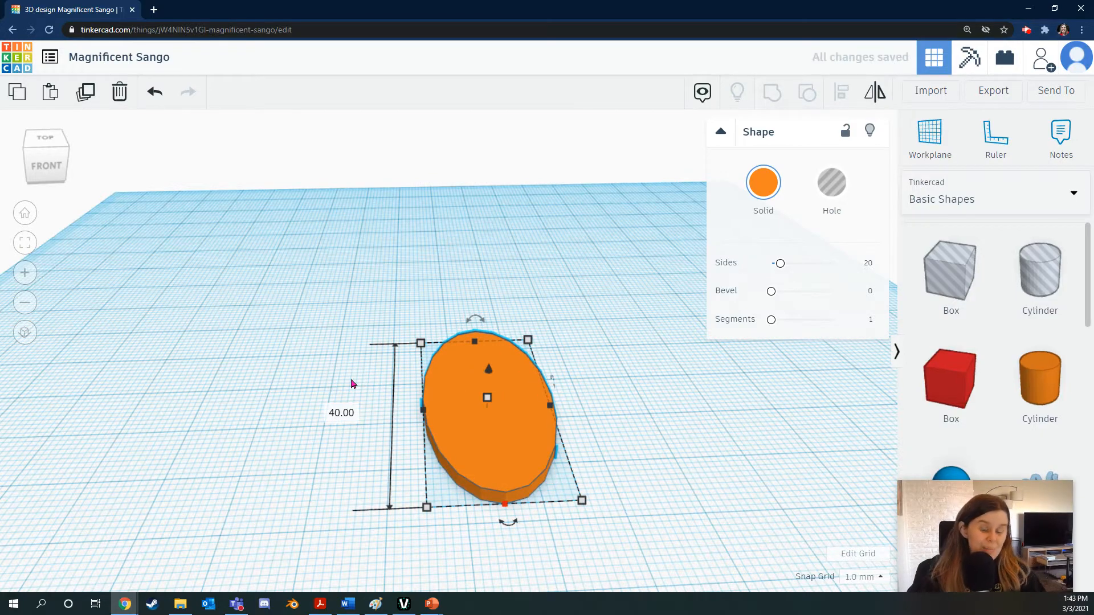
click(1004, 153)
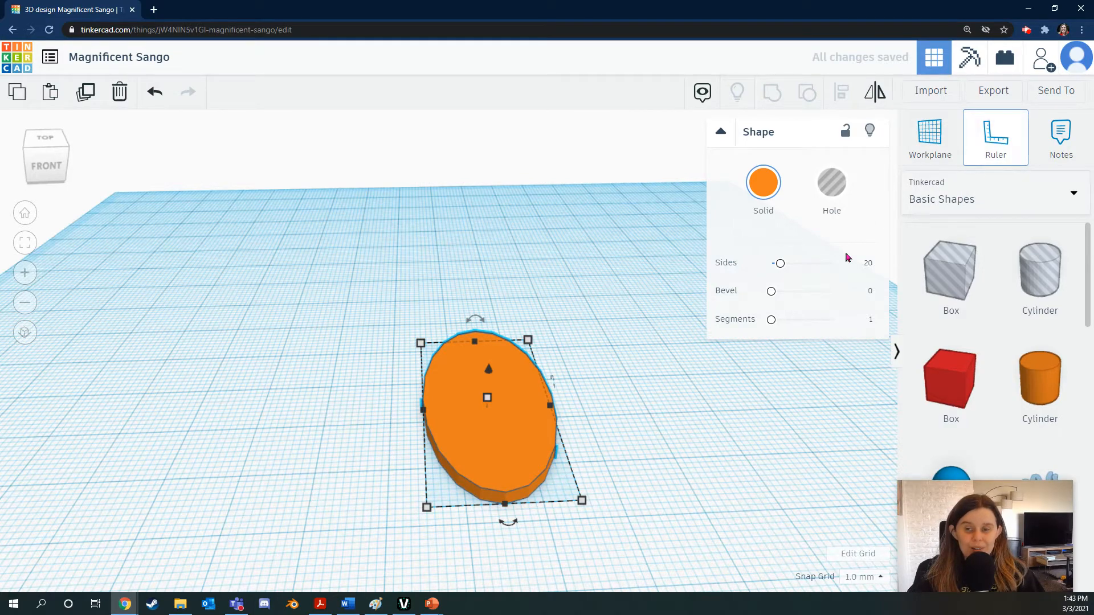
click(427, 509)
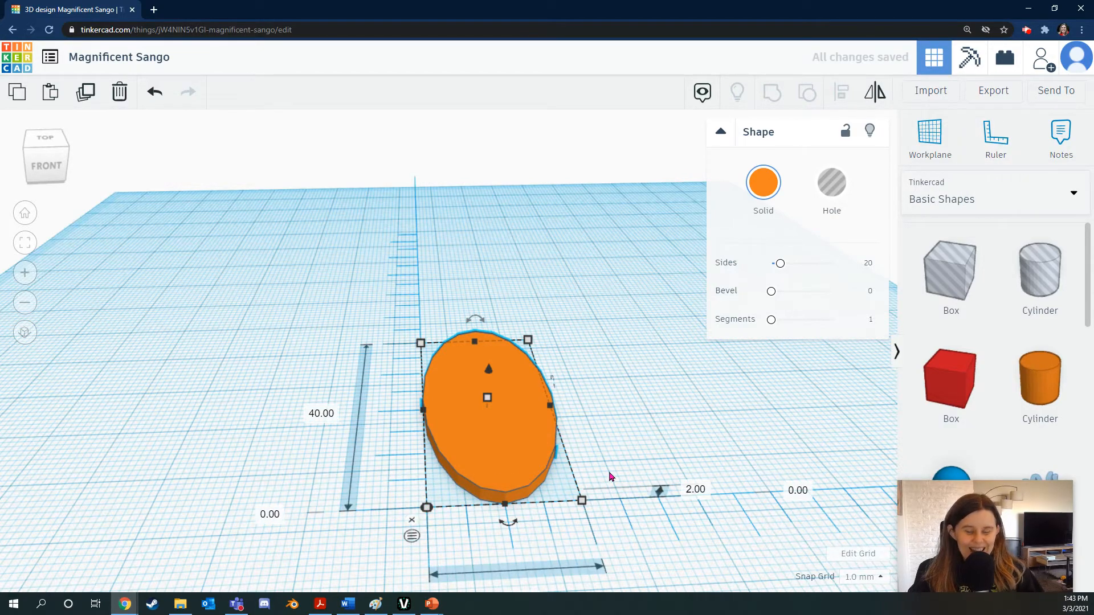
Set the disc's width to 40 mm and smooth its edge by raising the number of sides to 64
scroll(609, 471, down, 3)
click(495, 499)
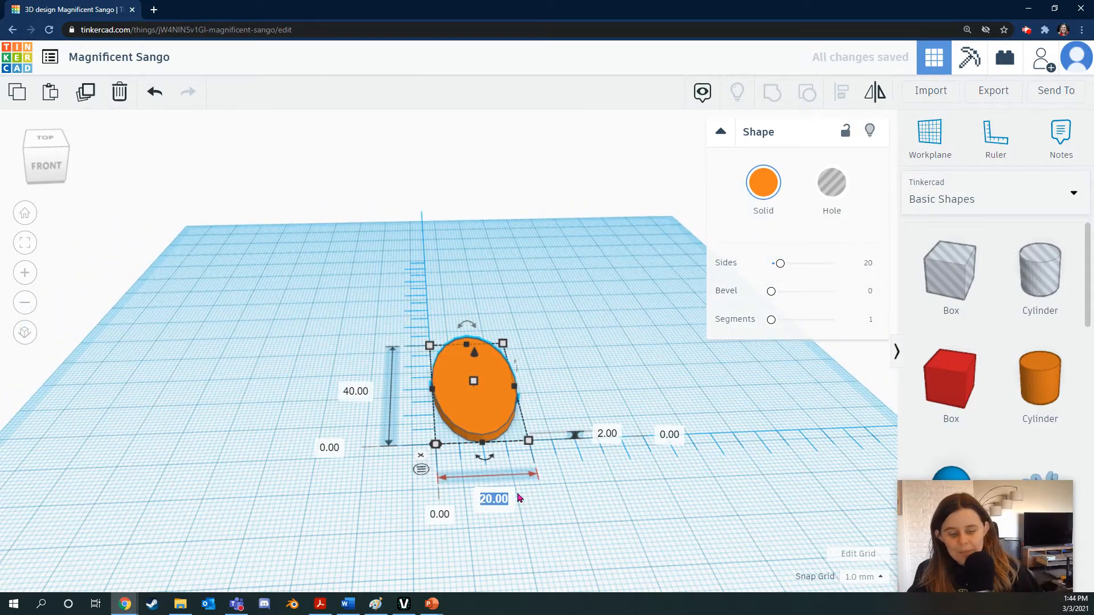
key(Return)
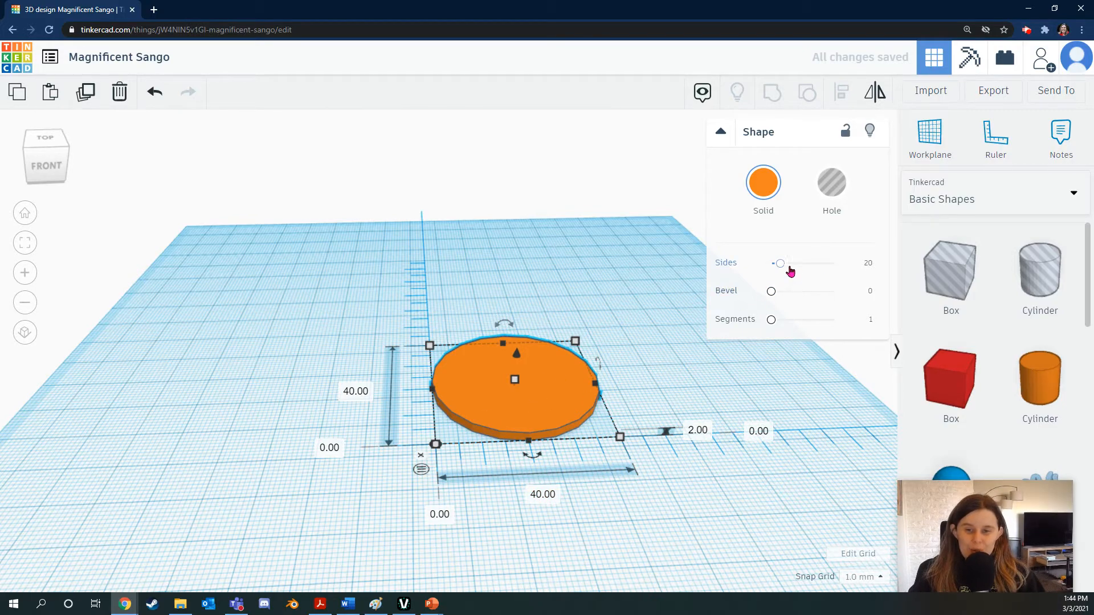
drag(782, 268, 837, 278)
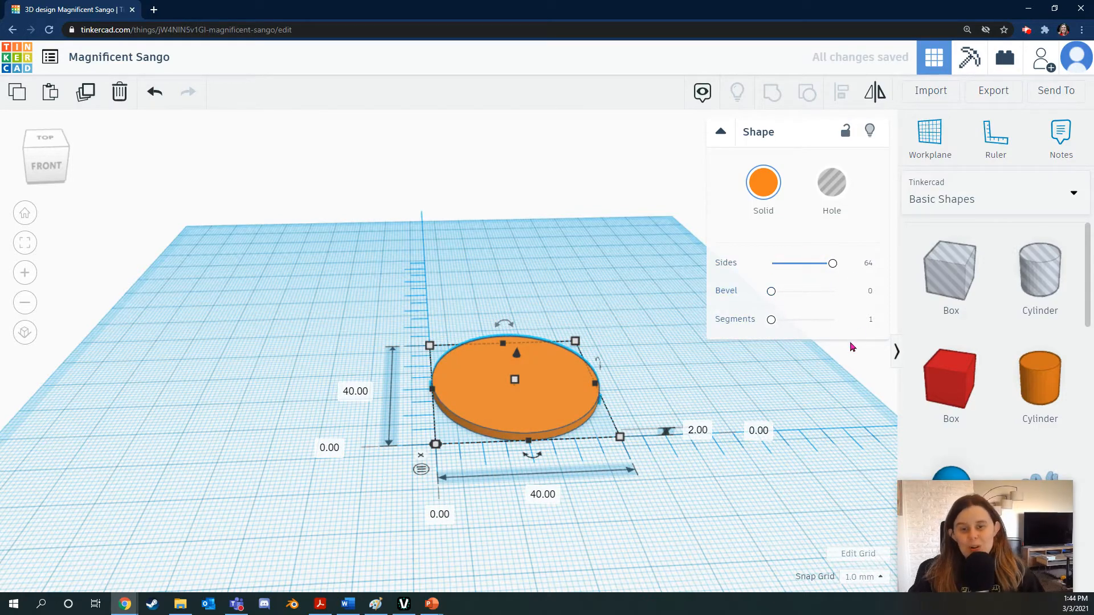
mouse_move(674, 483)
right_down()
mouse_move(662, 520)
mouse_move(682, 475)
mouse_move(672, 490)
right_up()
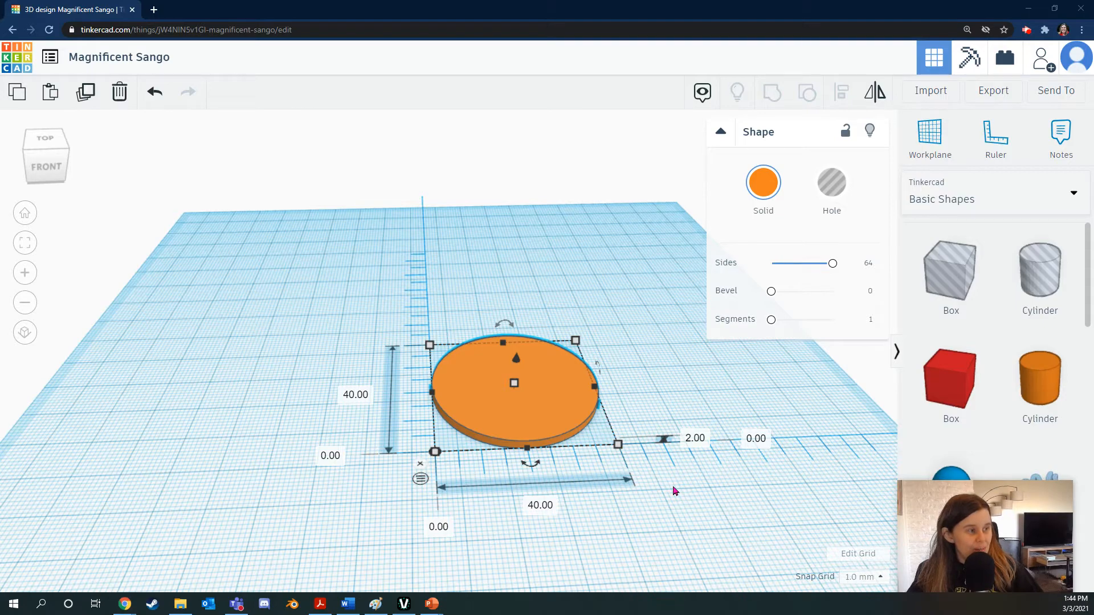
Add a torus over the disc, scaled proportionally to 40 mm across, with ruler offsets of 0 mm sideways and -4 mm in depth
key(alt+Tab)
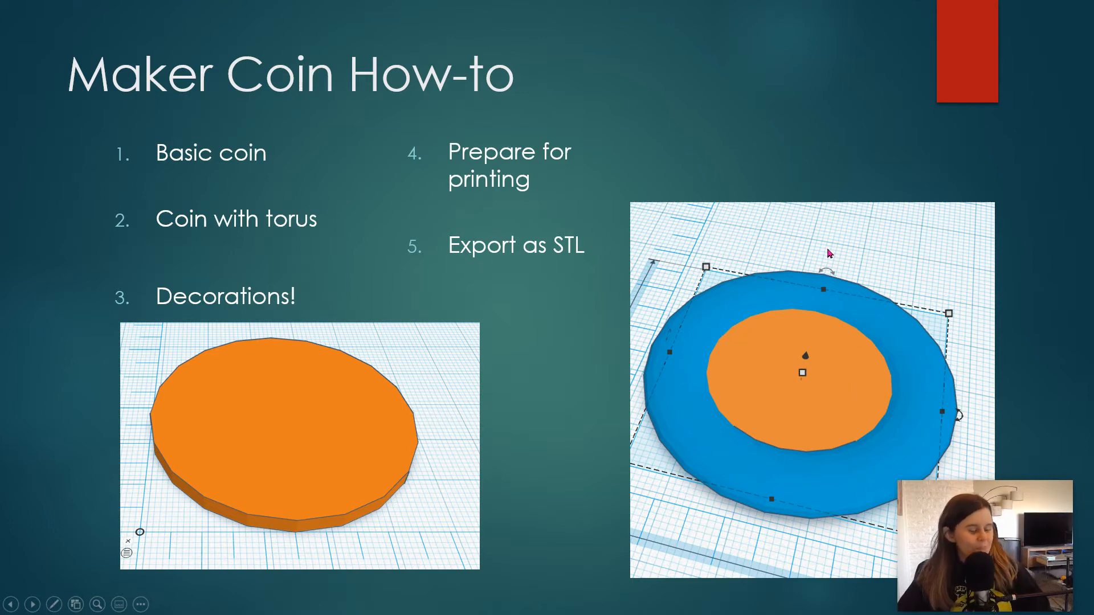
key(alt+Tab)
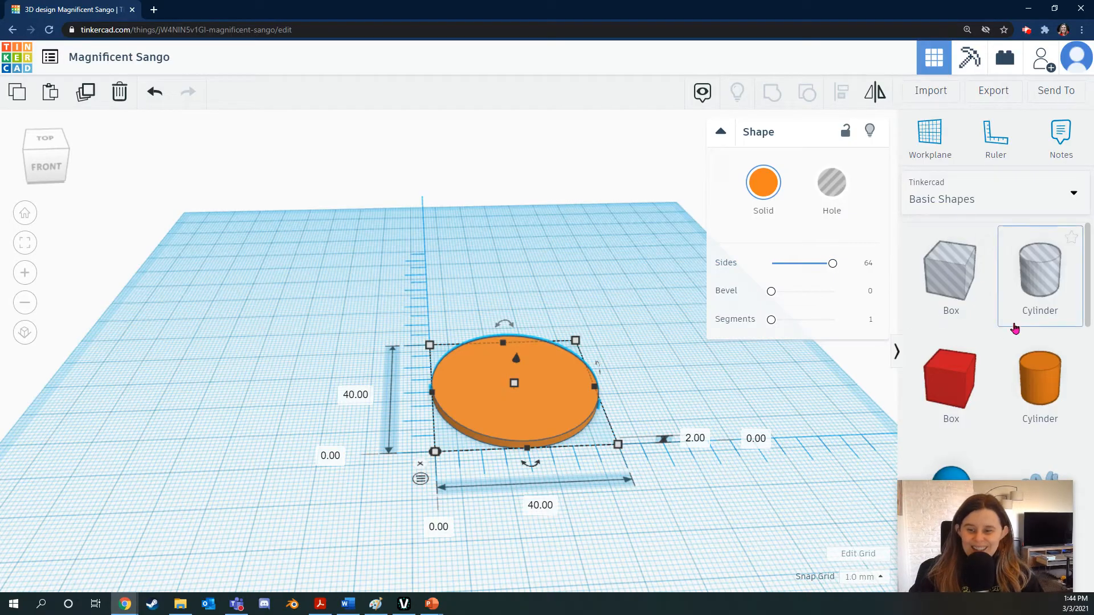
scroll(1012, 331, down, 5)
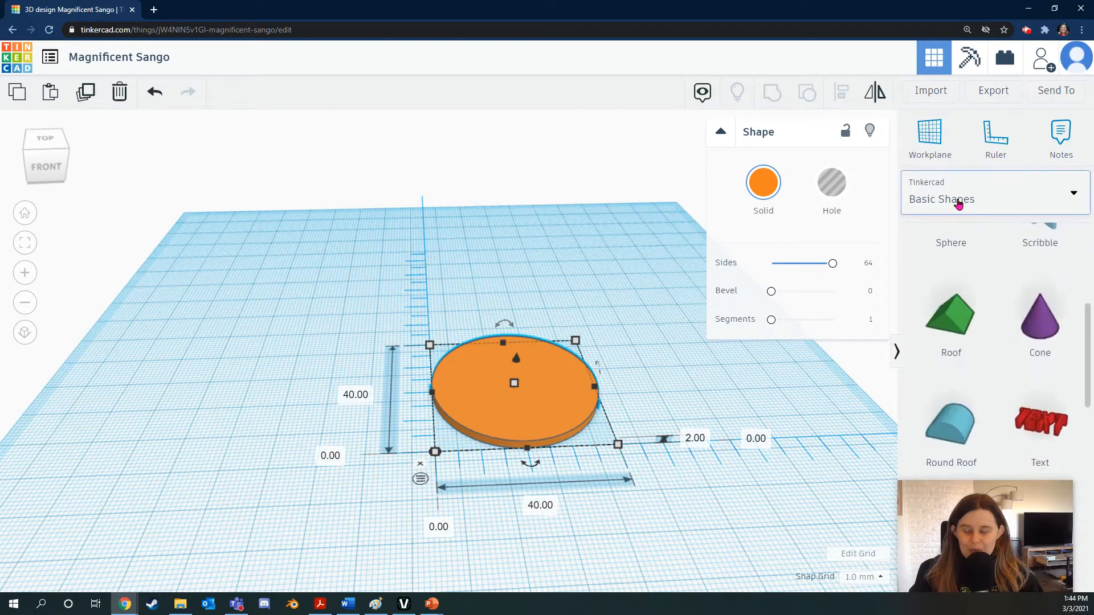
scroll(1013, 275, down, 5)
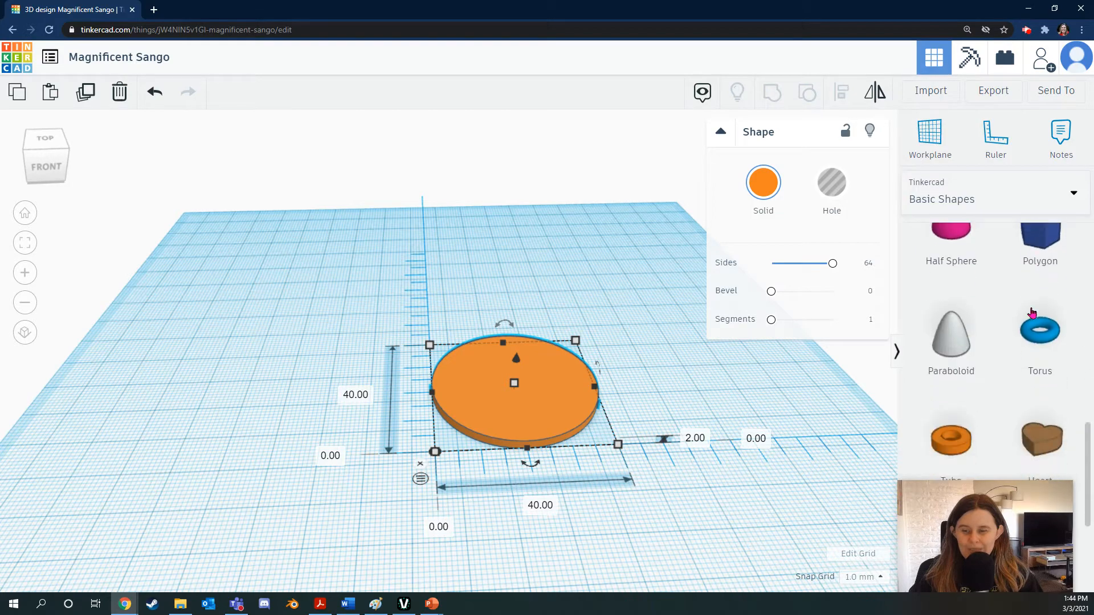
drag(1041, 340, 491, 424)
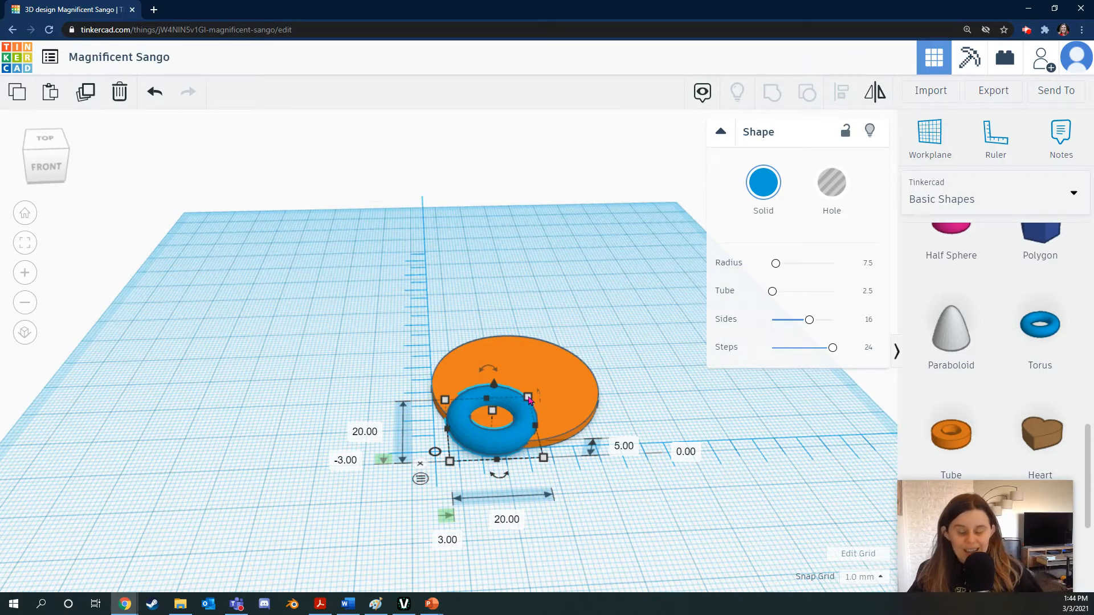
drag(529, 401, 548, 352)
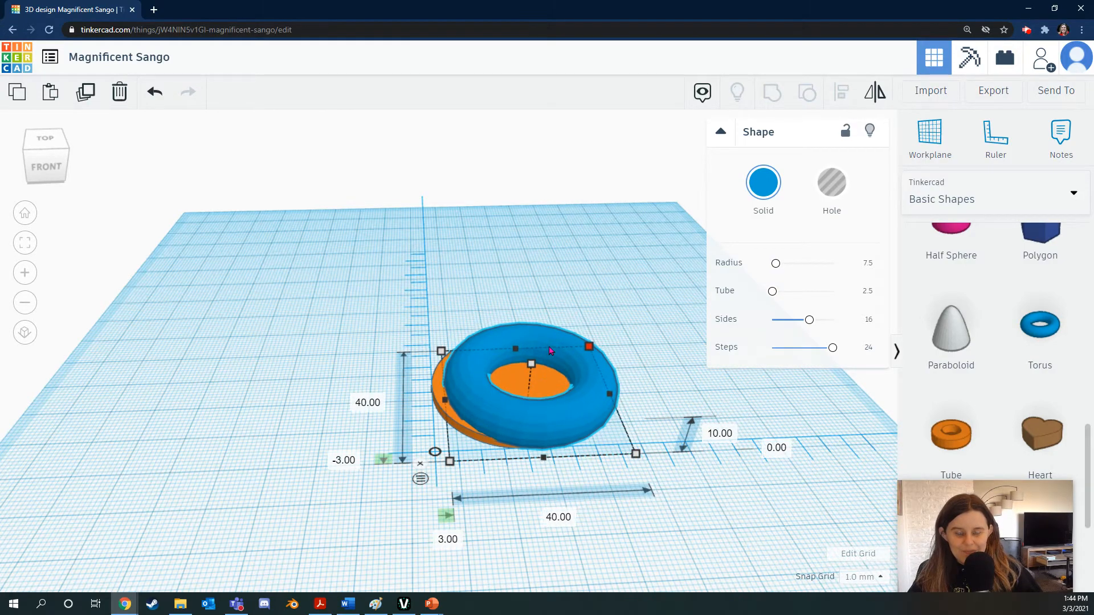
mouse_move(524, 420)
mouse_down()
mouse_move(497, 426)
mouse_move(512, 425)
mouse_up()
Scale the orange disc proportionally to 34 mm across and move it inside the torus, at ruler offsets of 3 mm and 0 mm
right_drag(633, 450, 598, 564)
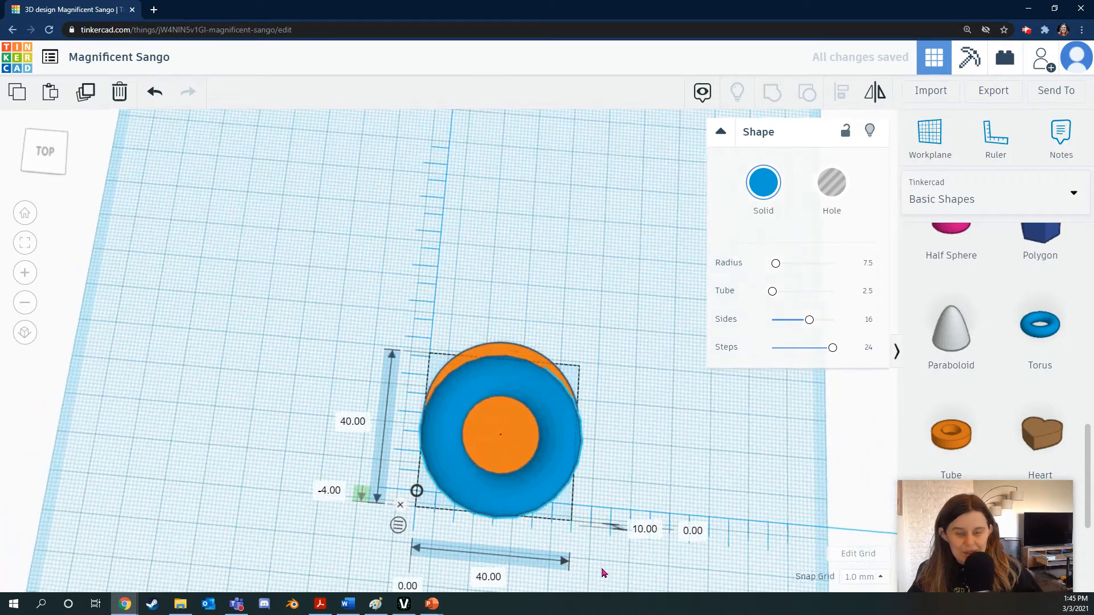
click(493, 445)
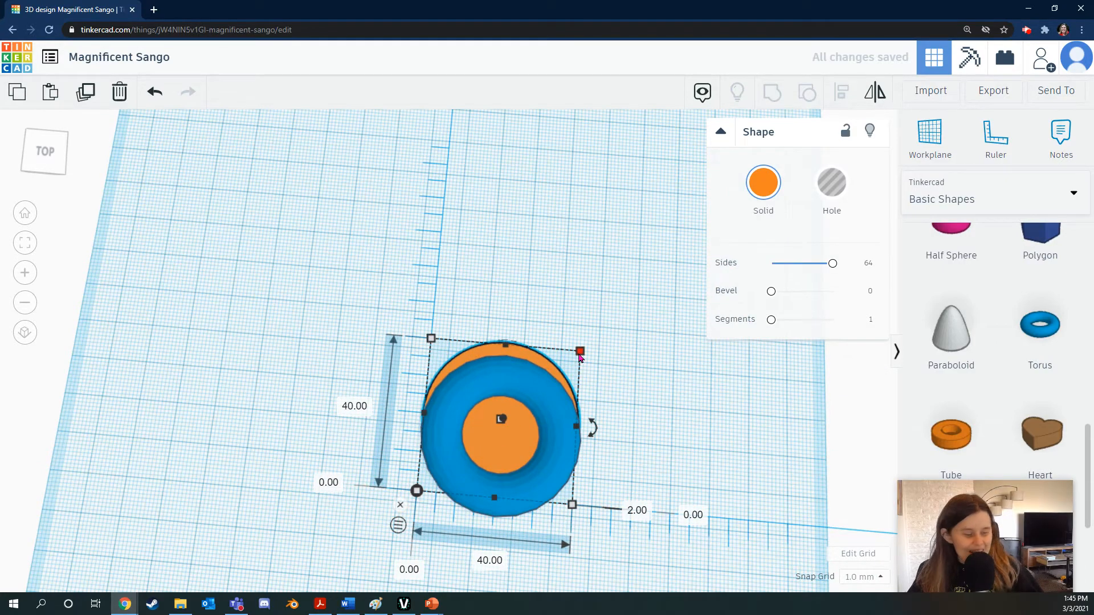
shift+drag(579, 351, 556, 371)
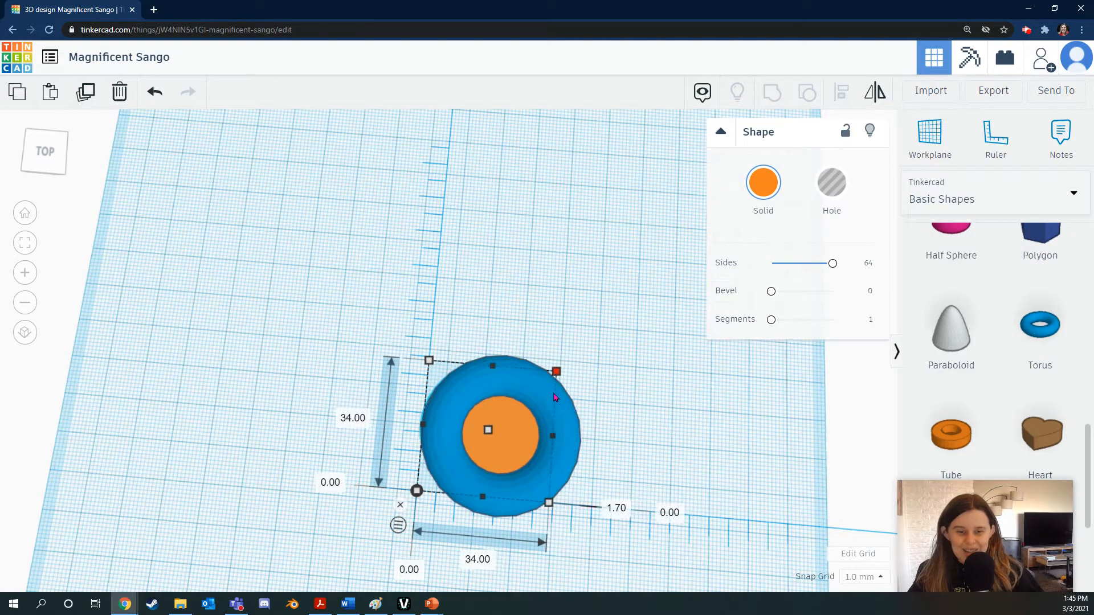
drag(518, 456, 518, 460)
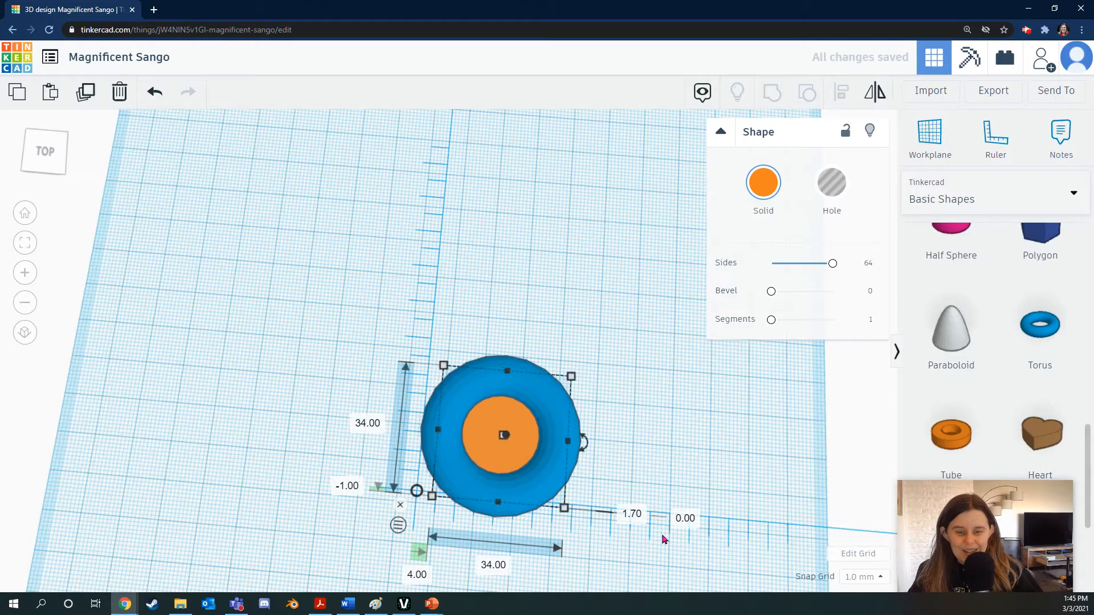
right_drag(627, 544, 650, 473)
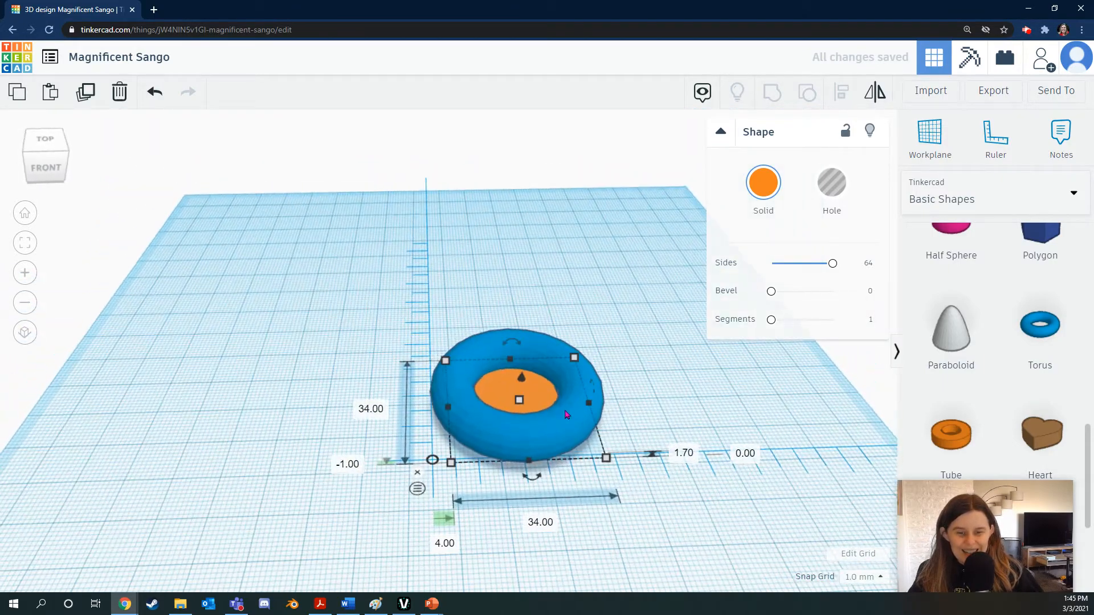
drag(544, 406, 533, 407)
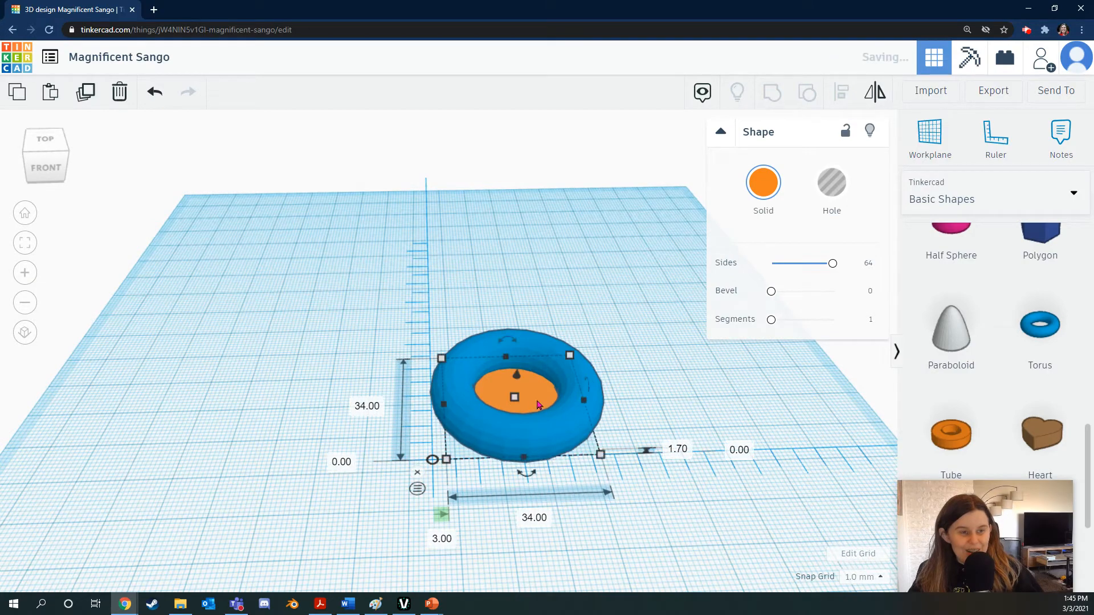
Raise the orange disc to 3 mm above the workplane inside the torus
click(69, 151)
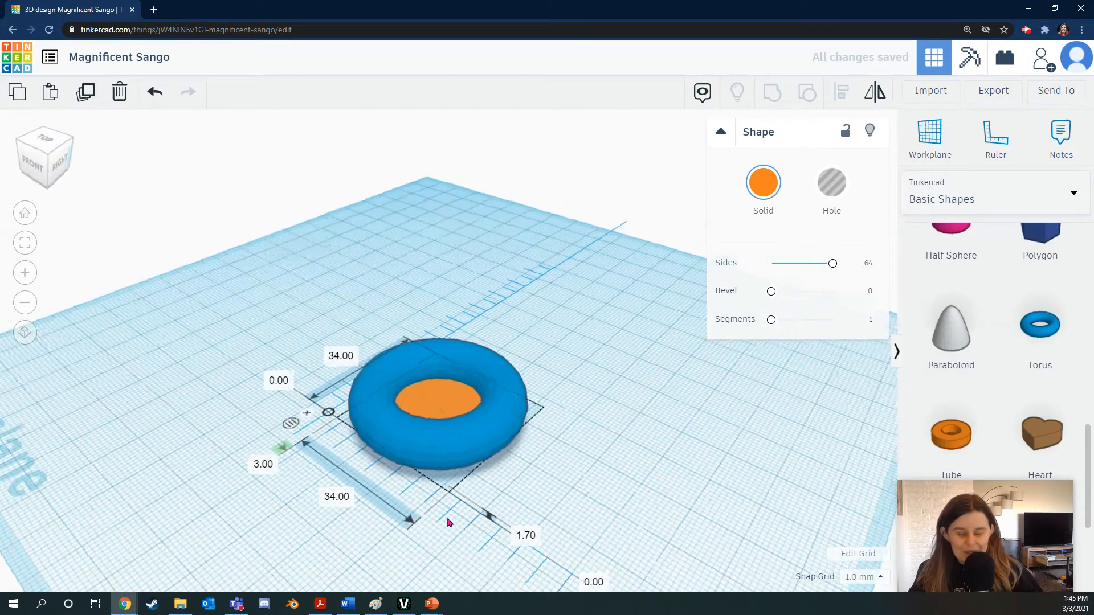
right_drag(479, 512, 571, 503)
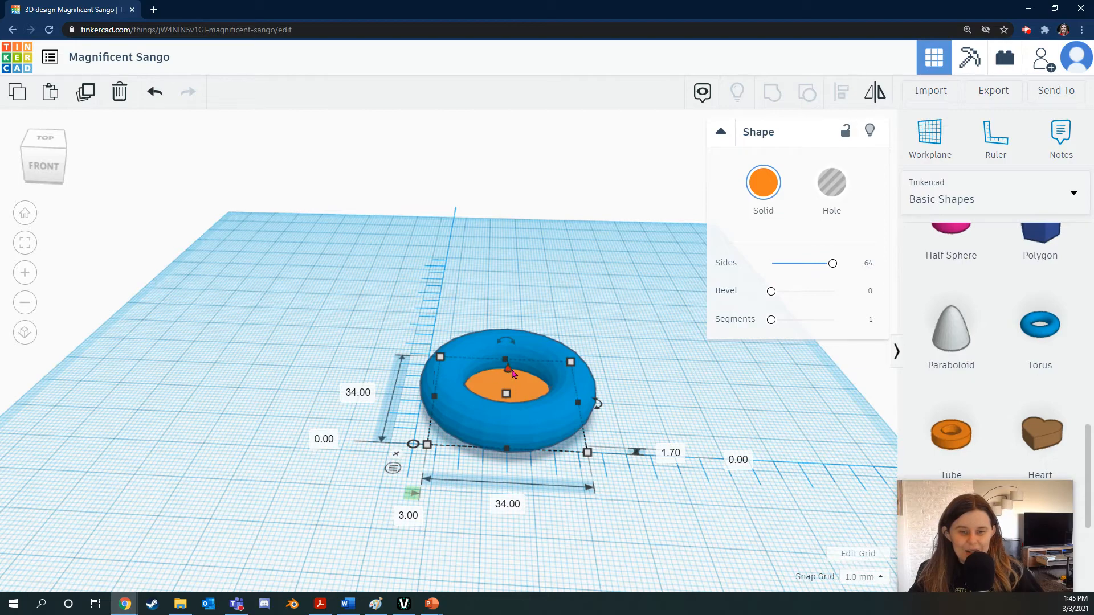
drag(513, 374, 519, 358)
right_drag(633, 450, 622, 480)
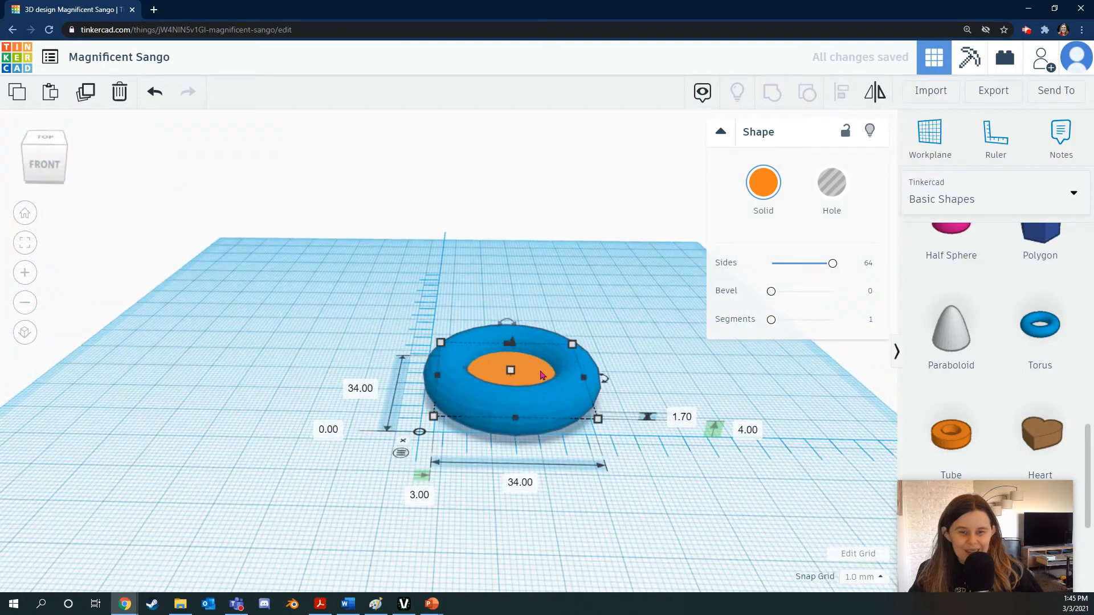
drag(511, 345, 511, 349)
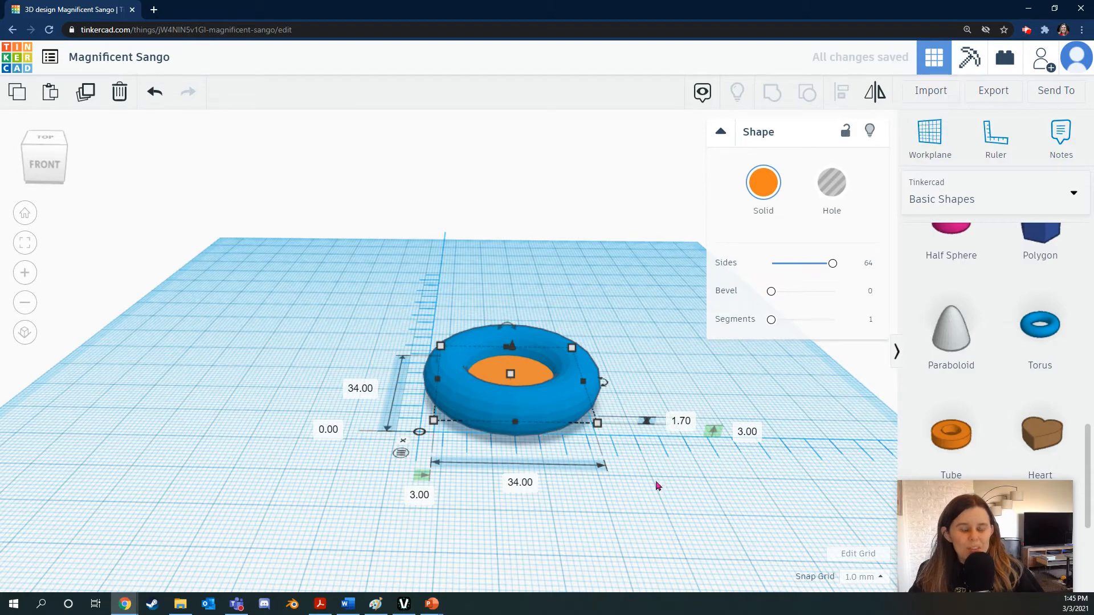
Select the disc and torus together and flatten them to an overall height of 5 mm
key(ctrl+a)
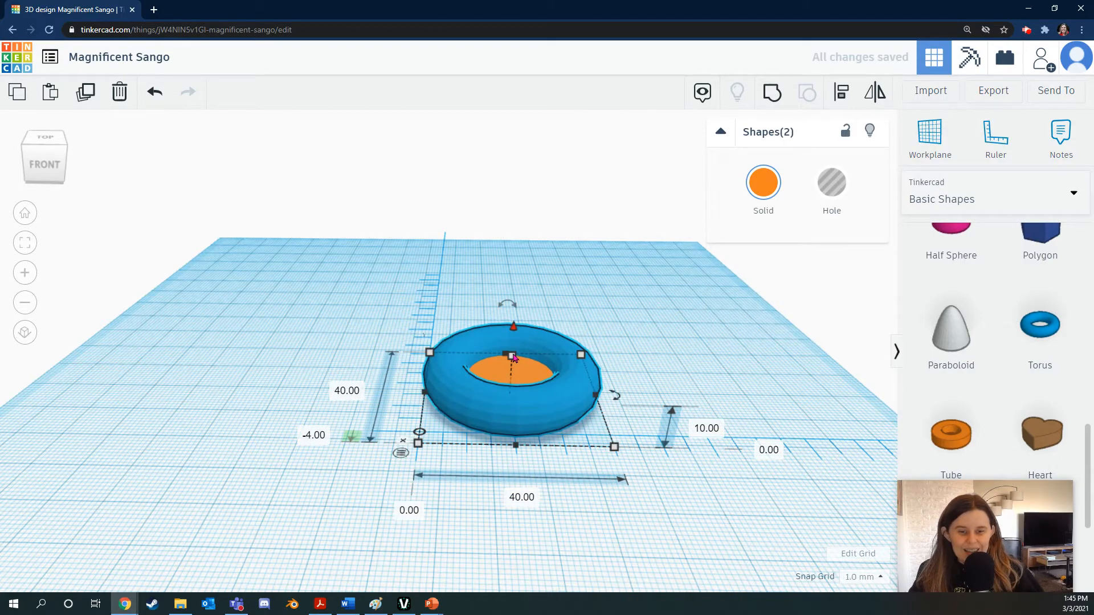
drag(512, 357, 523, 385)
right_drag(637, 457, 612, 473)
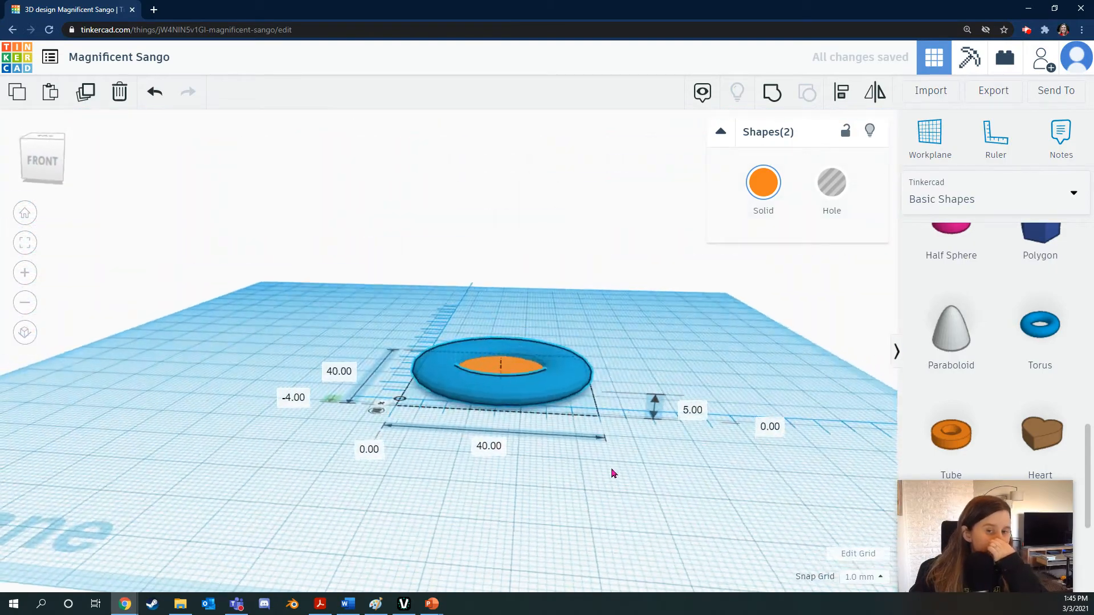
Select only the orange disc and increase its height to 2.5 mm
click(687, 454)
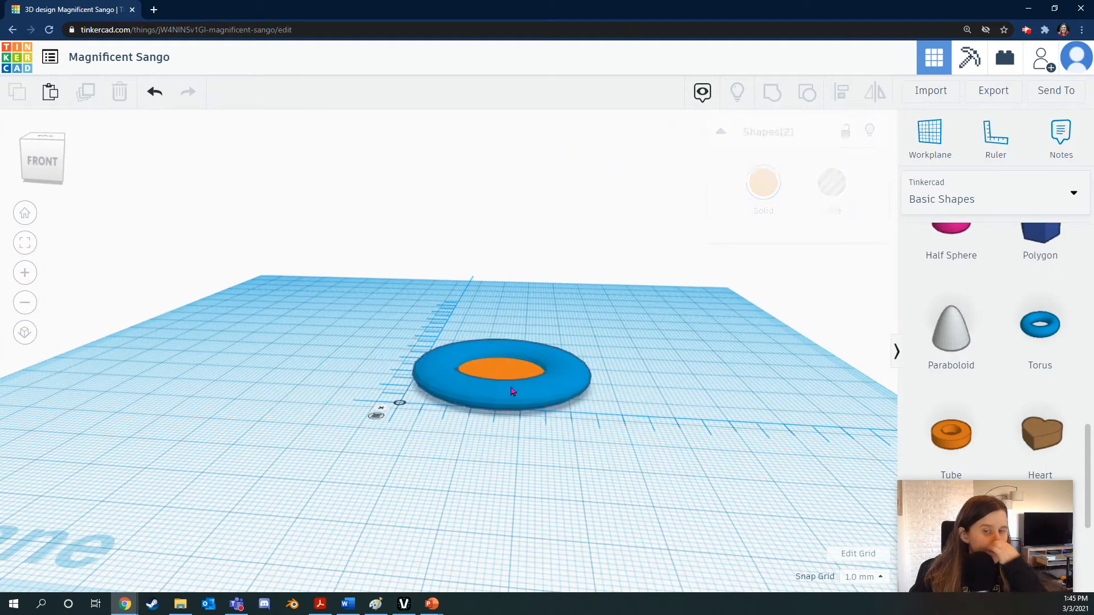
click(519, 374)
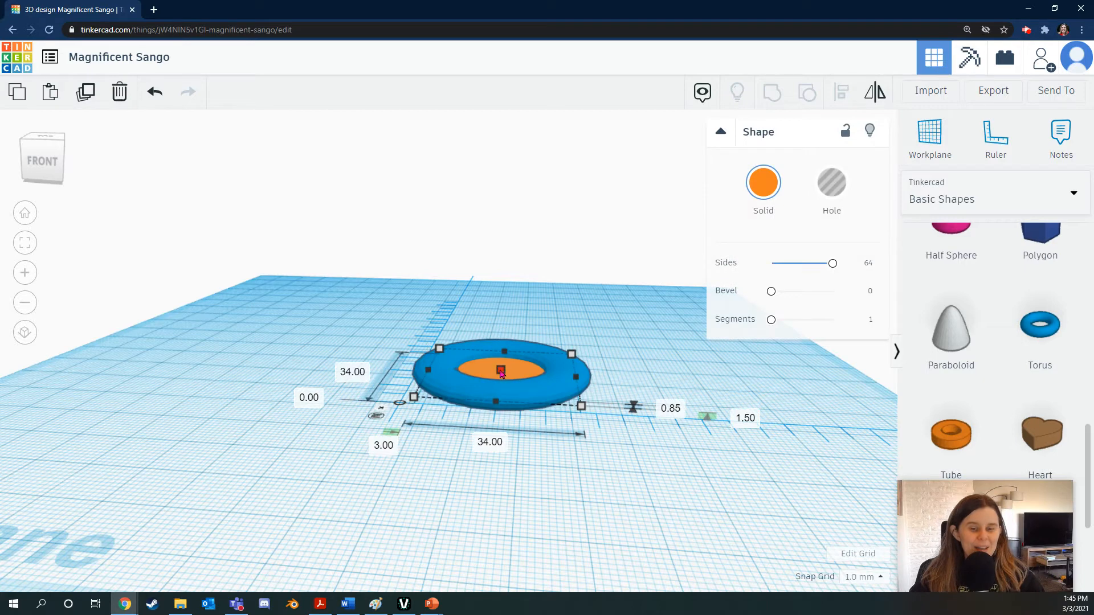
drag(501, 372, 503, 368)
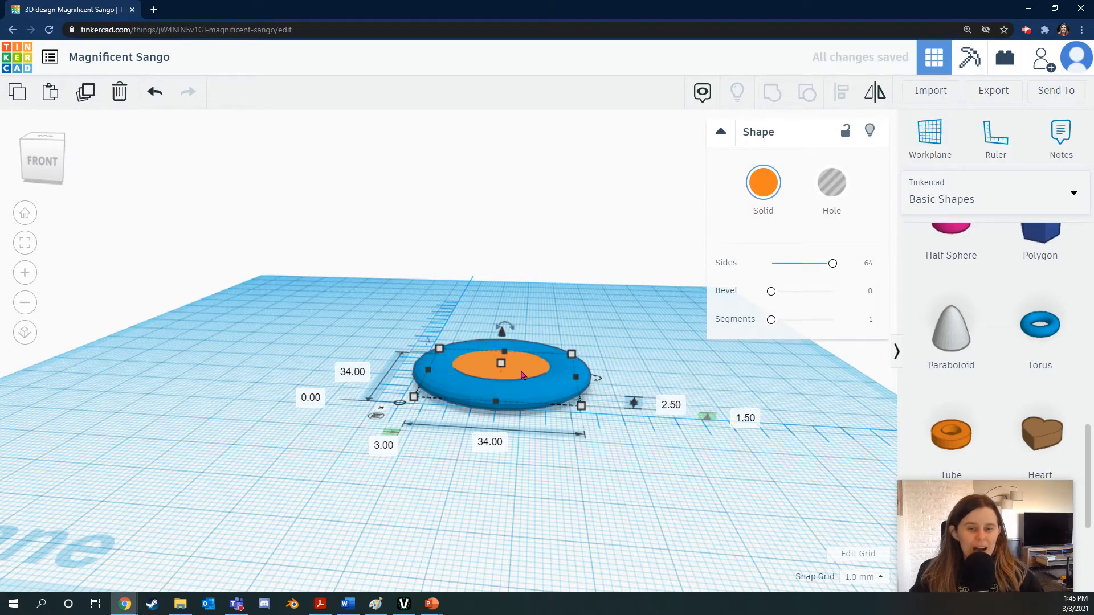
Adjust the orange disc's elevation inside the torus to 1 mm above the workplane
drag(503, 338, 504, 345)
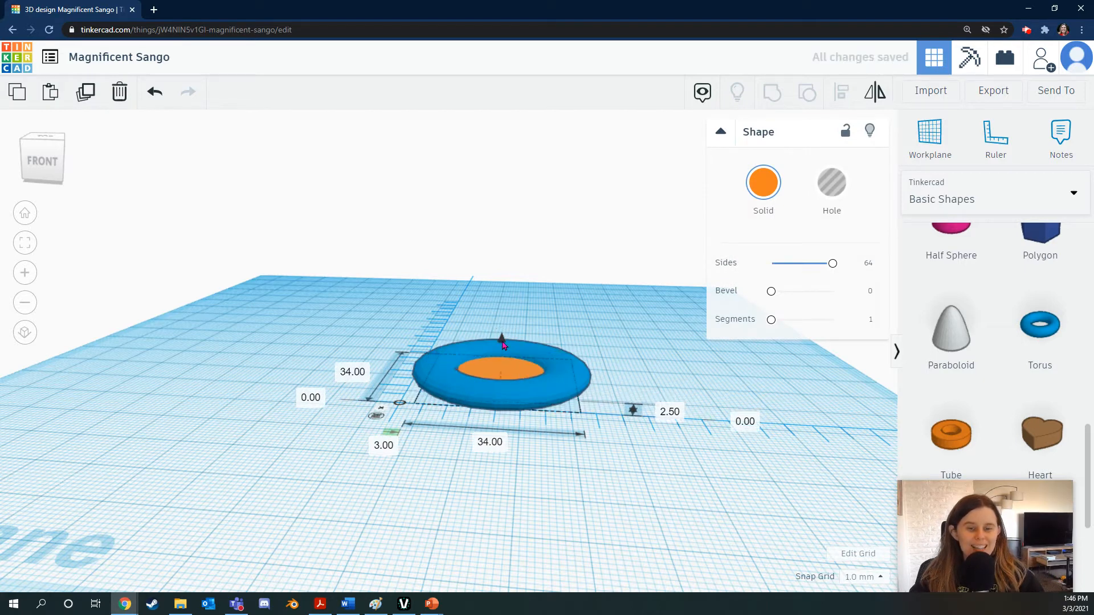
right_drag(638, 502, 638, 556)
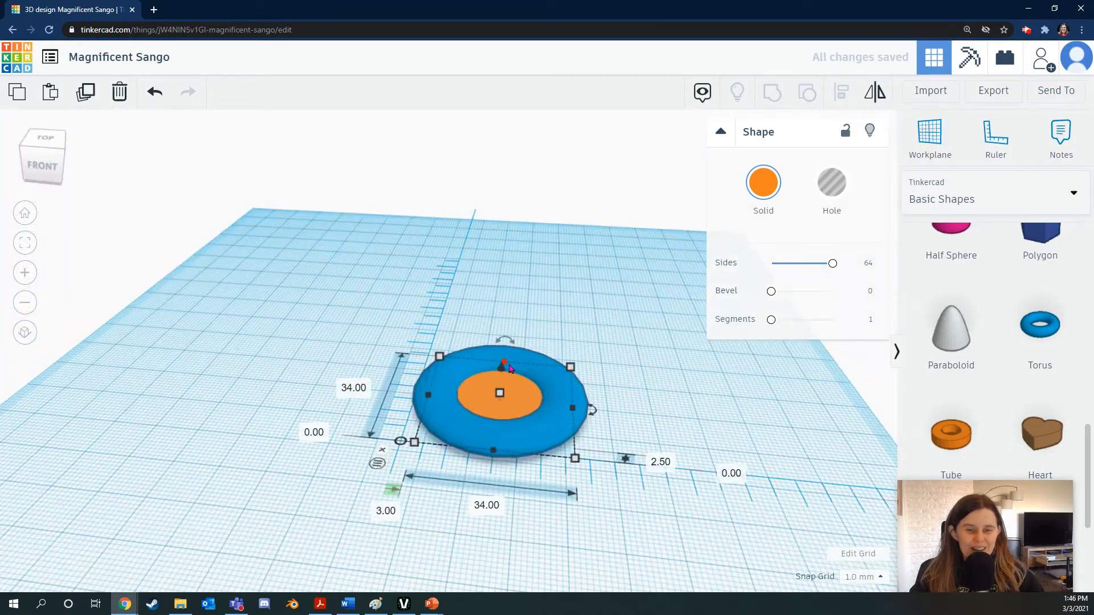
drag(510, 368, 509, 362)
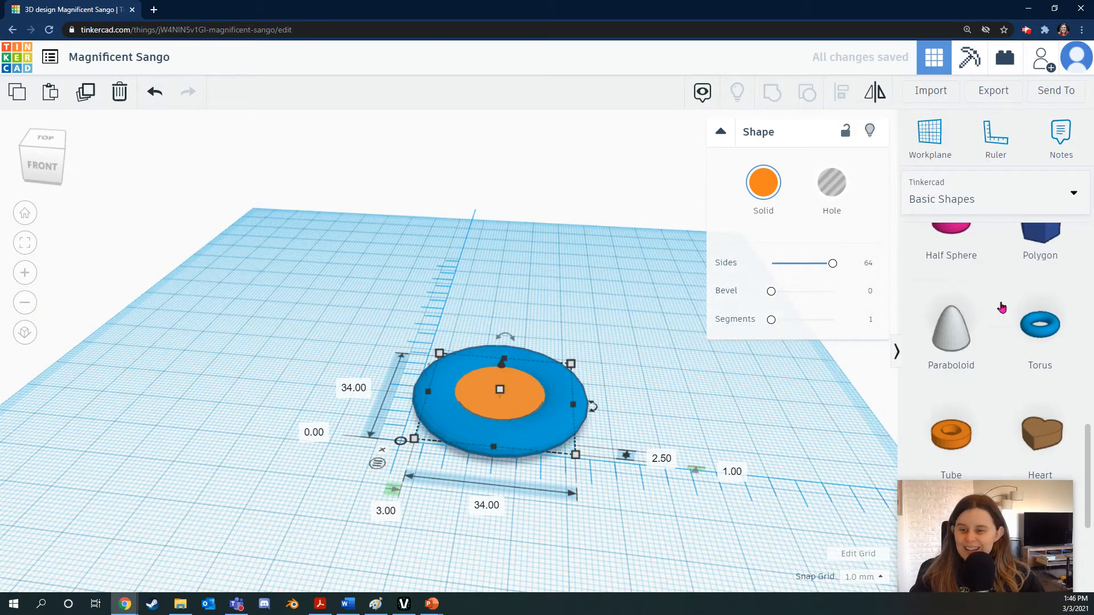
Add a yellow six-pointed star from the basic shapes to the workplane beside the coin, clear of its center
scroll(1026, 324, down, 4)
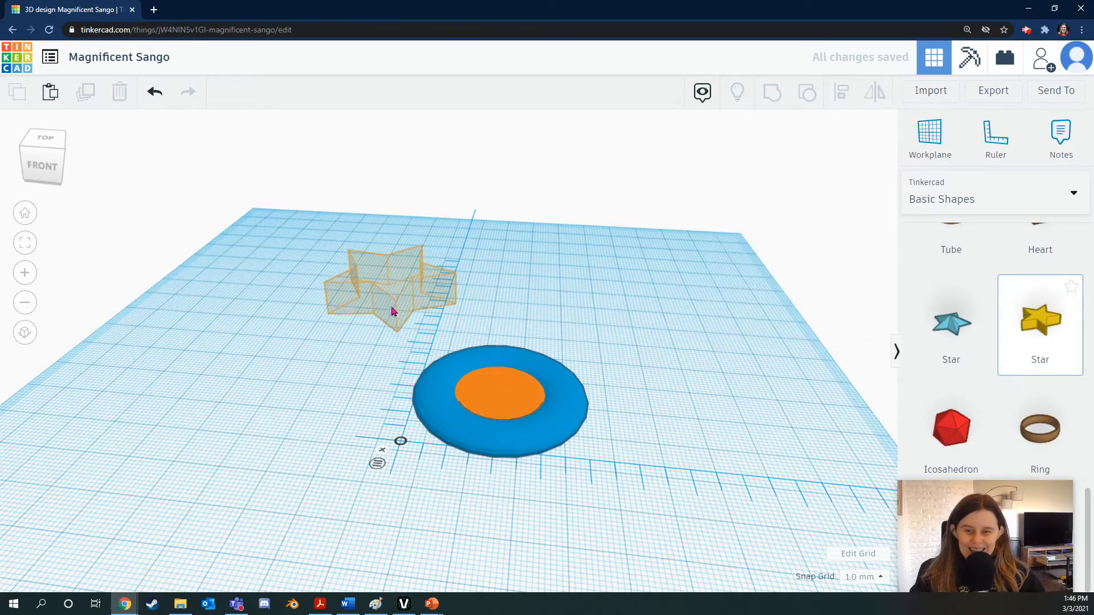
click(391, 310)
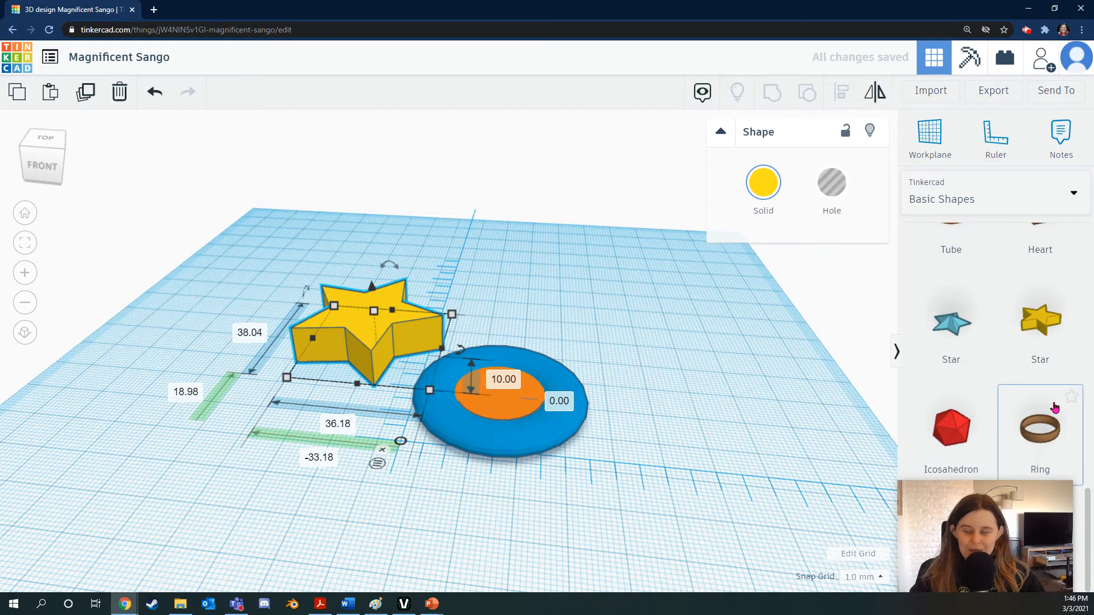
scroll(1043, 376, up, 5)
scroll(1042, 345, up, 1)
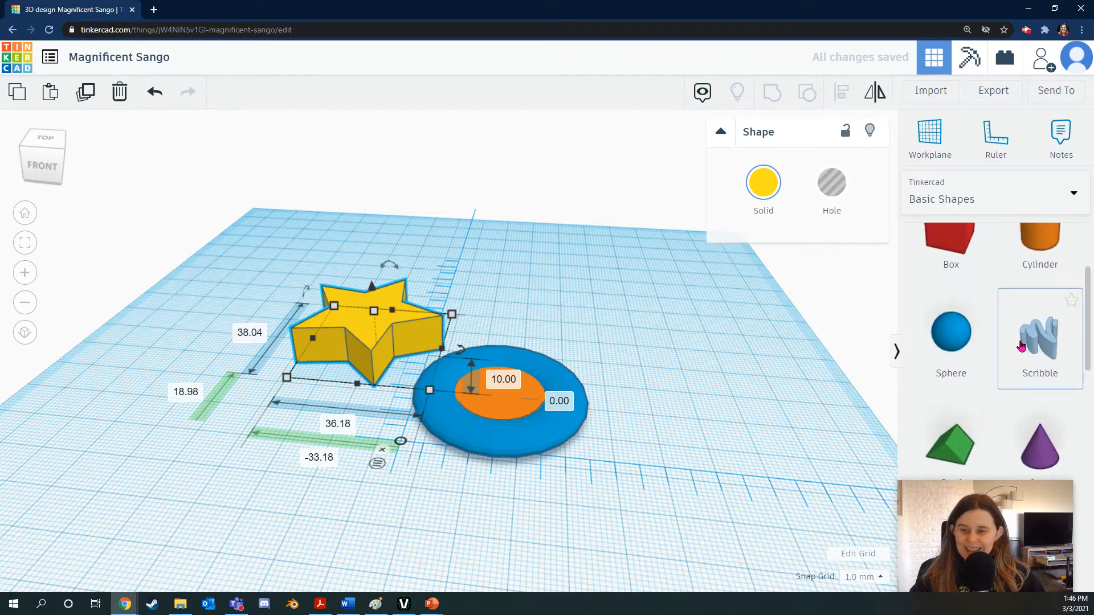
Add a Scribble shape beside the coin and draw the cursive initials LP freehand as its outline
click(1051, 340)
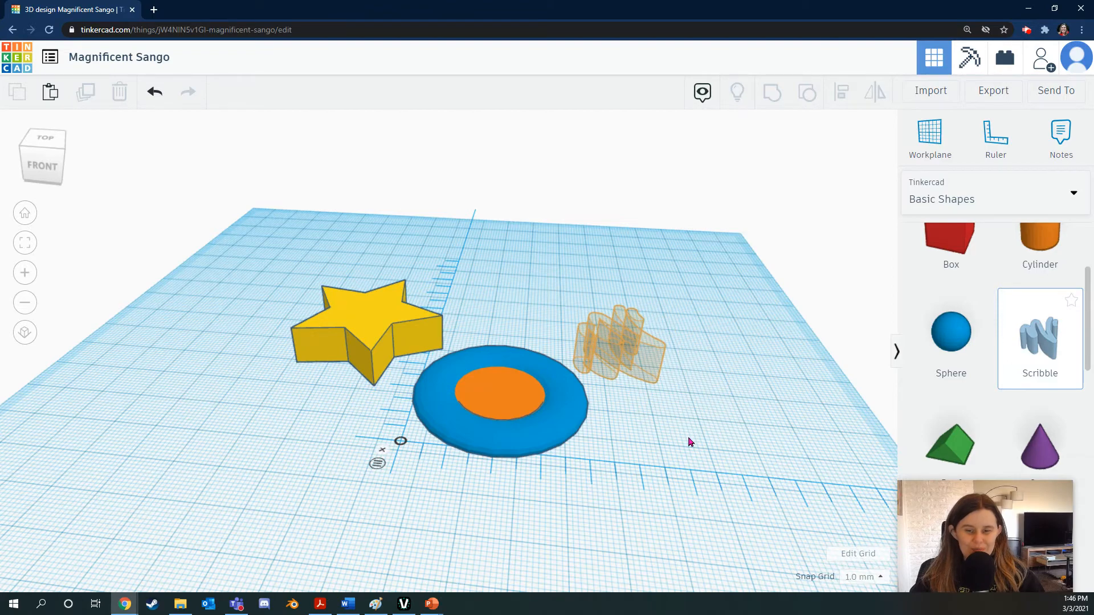
click(689, 437)
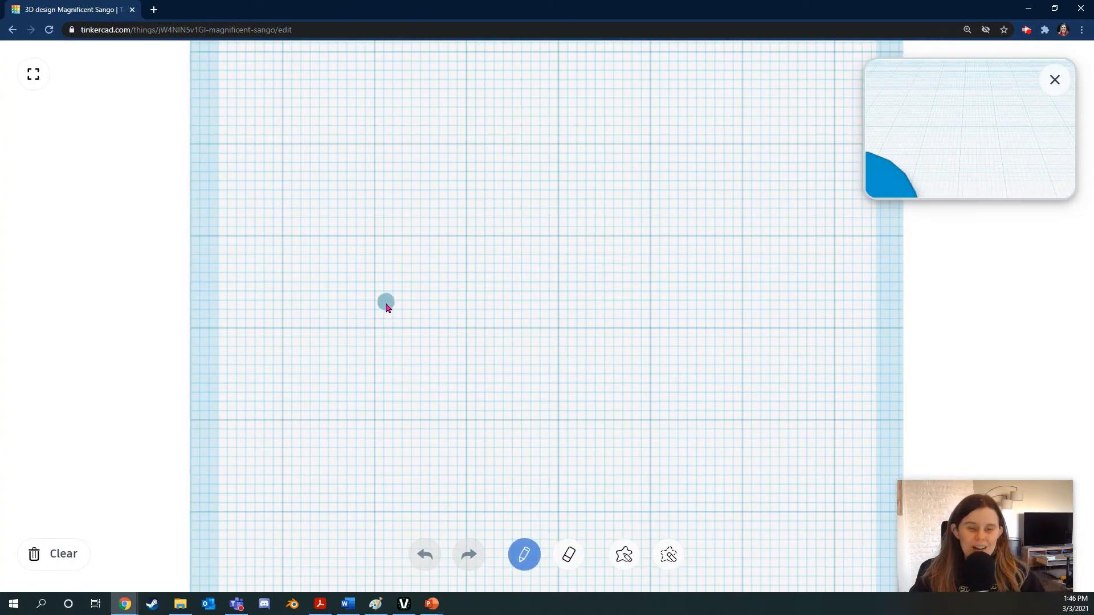
mouse_move(352, 260)
mouse_down()
mouse_move(376, 283)
mouse_move(530, 209)
mouse_move(376, 422)
mouse_move(349, 349)
mouse_move(580, 460)
mouse_move(594, 440)
mouse_up()
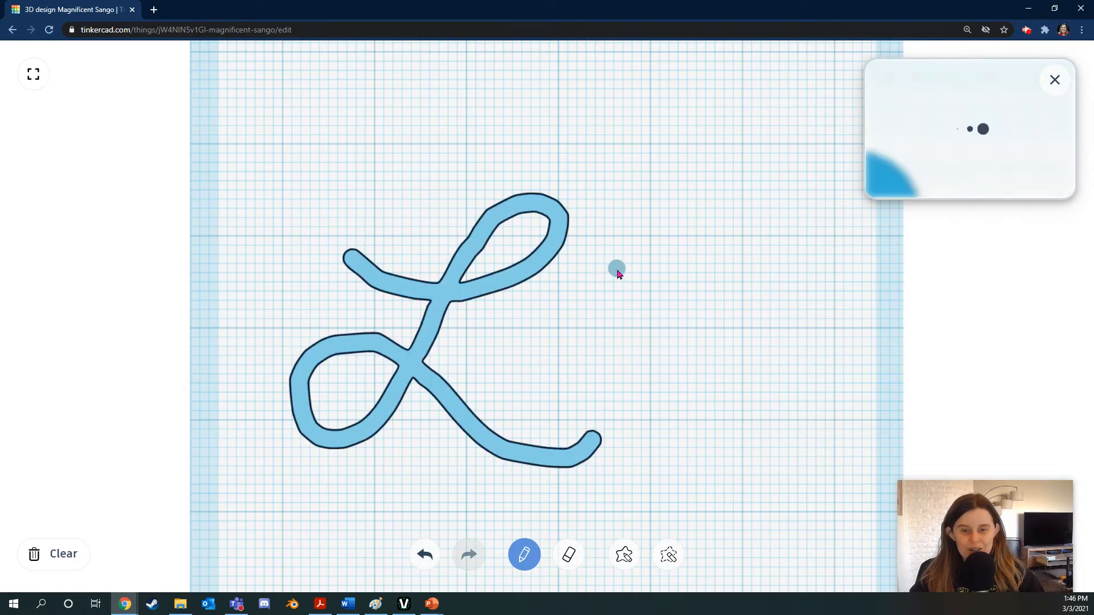
mouse_move(616, 266)
mouse_down()
mouse_move(572, 430)
mouse_move(571, 311)
mouse_move(708, 250)
mouse_move(661, 366)
mouse_move(605, 371)
mouse_up()
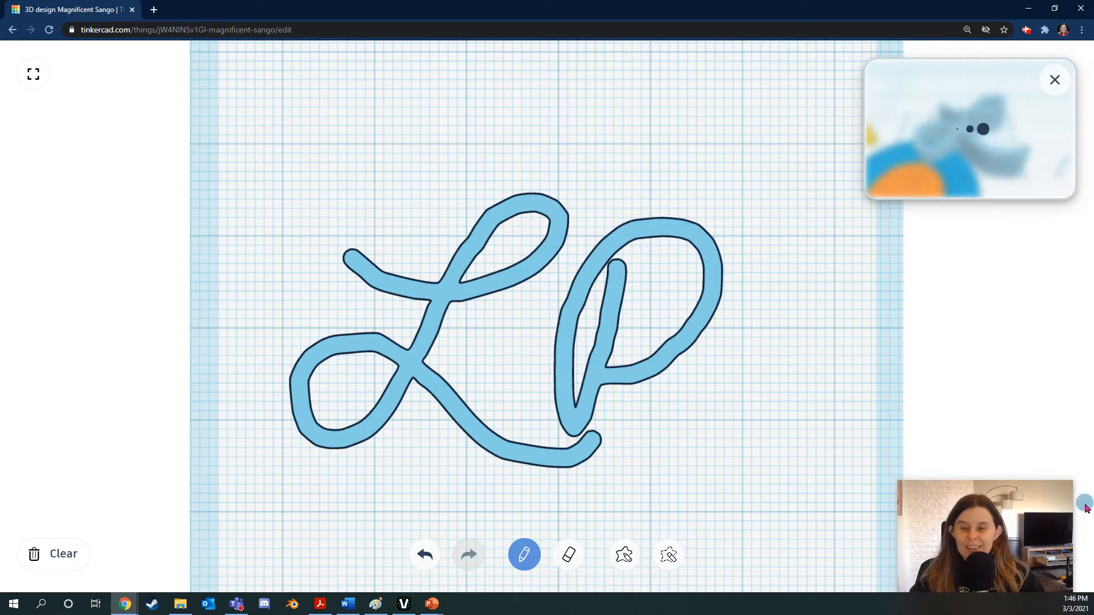
drag(997, 541, 998, 352)
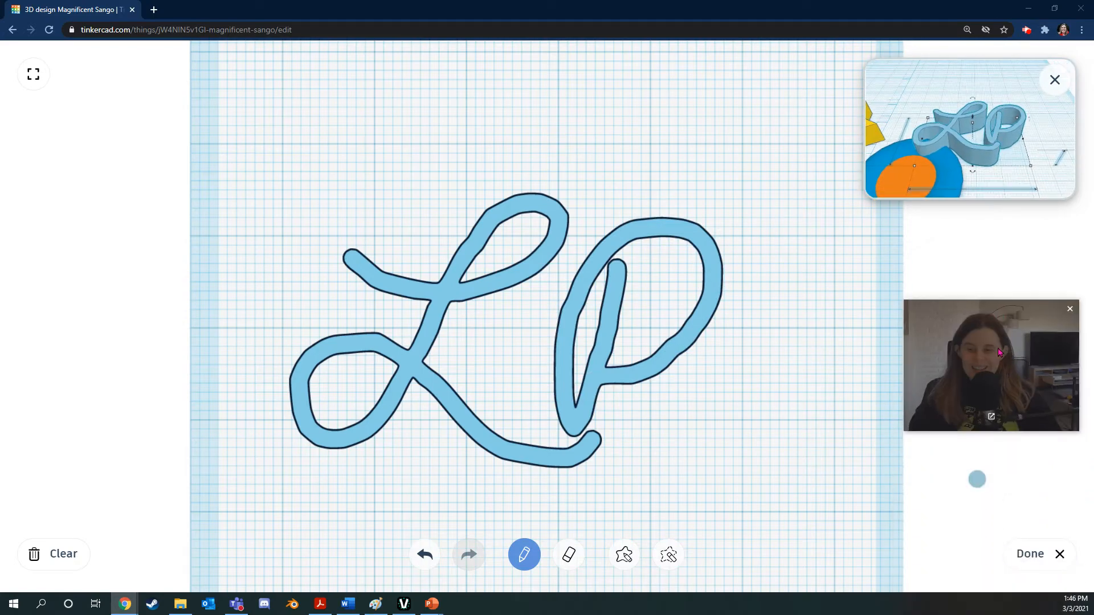
click(1034, 554)
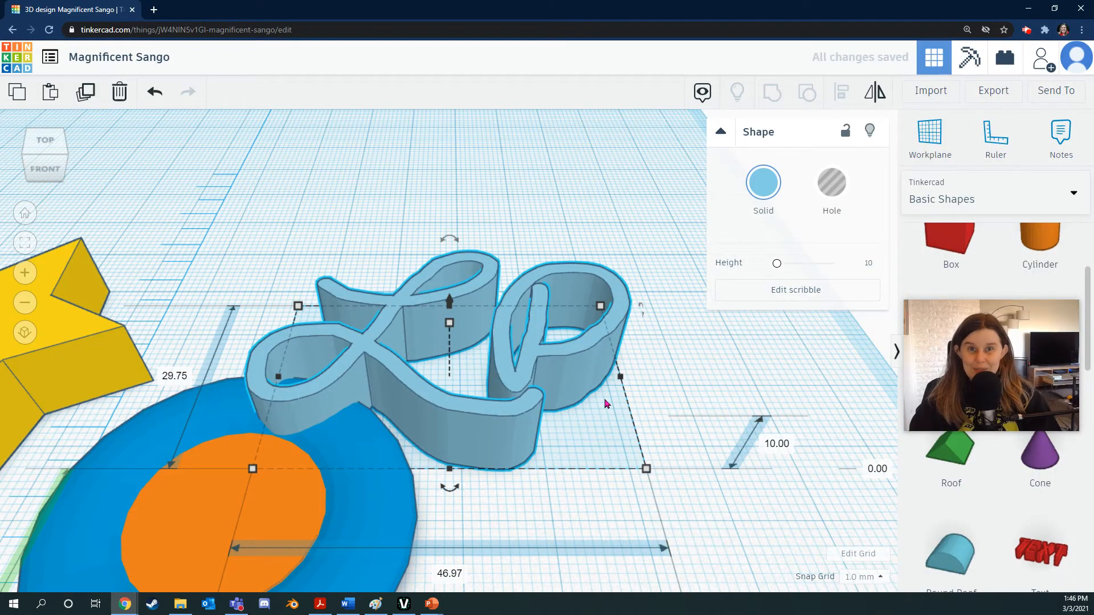
Scale the LP scribble down proportionally to about 21 by 13 mm and 4.5 mm high, and place it on the orange disc
scroll(483, 417, down, 5)
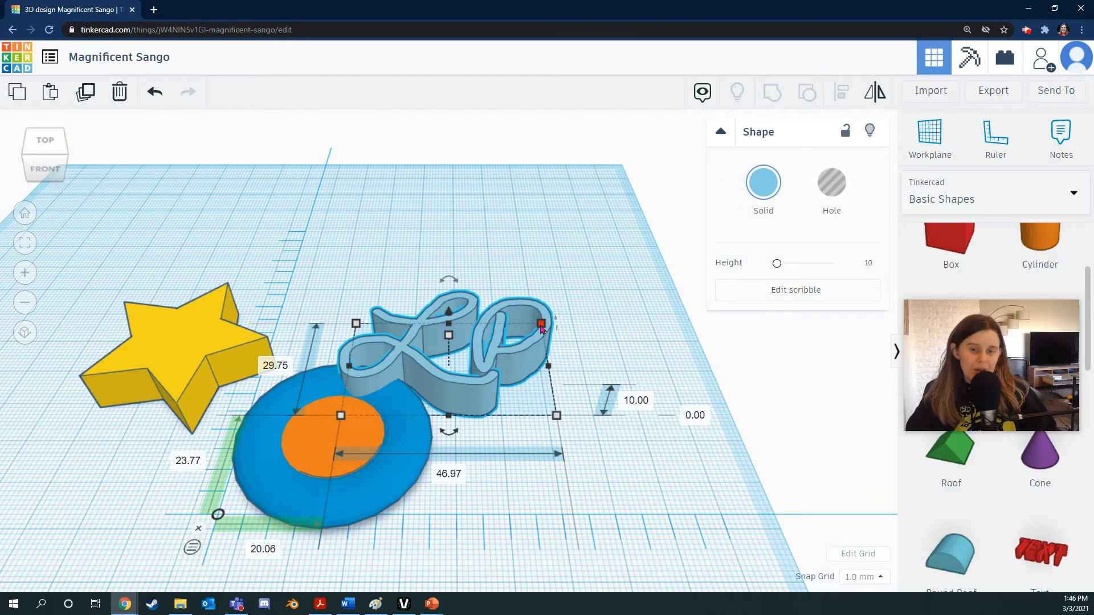
mouse_move(541, 328)
shift+mouse_down()
mouse_move(451, 365)
mouse_move(399, 402)
mouse_move(367, 446)
shift+mouse_up()
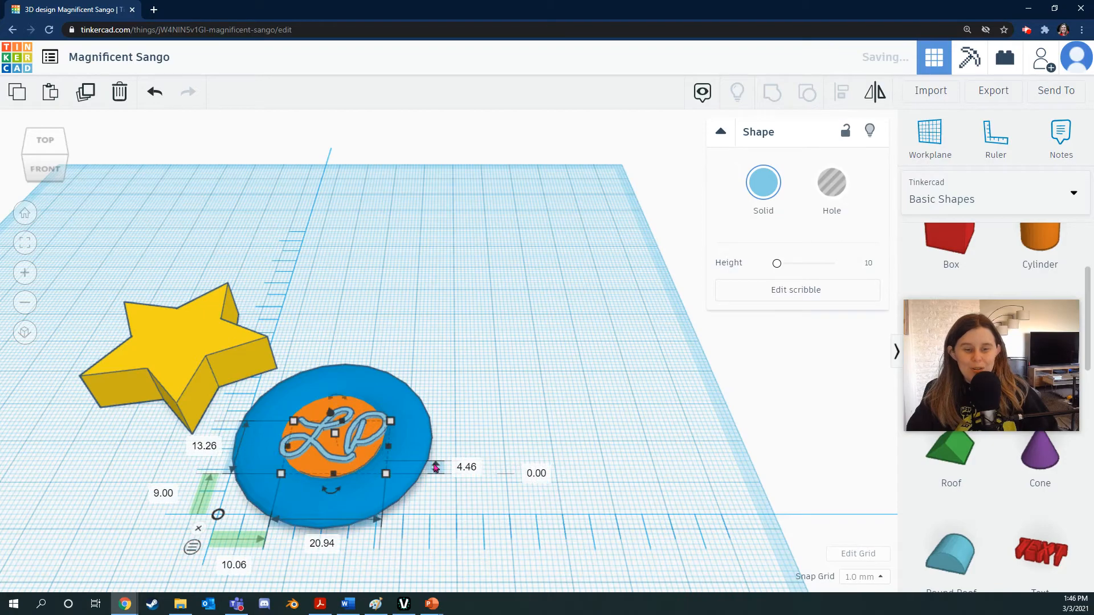
Shrink the yellow star to about 6.2 by 6.5 mm and 1.7 mm high, and place it on the orange disc below the initials
right_drag(460, 517, 484, 537)
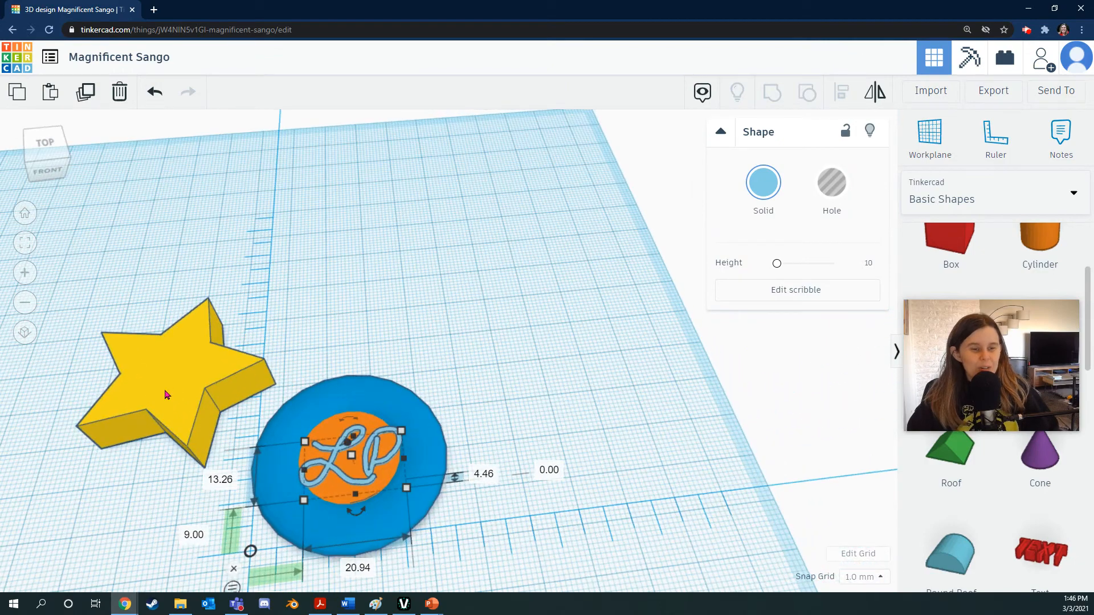
click(268, 370)
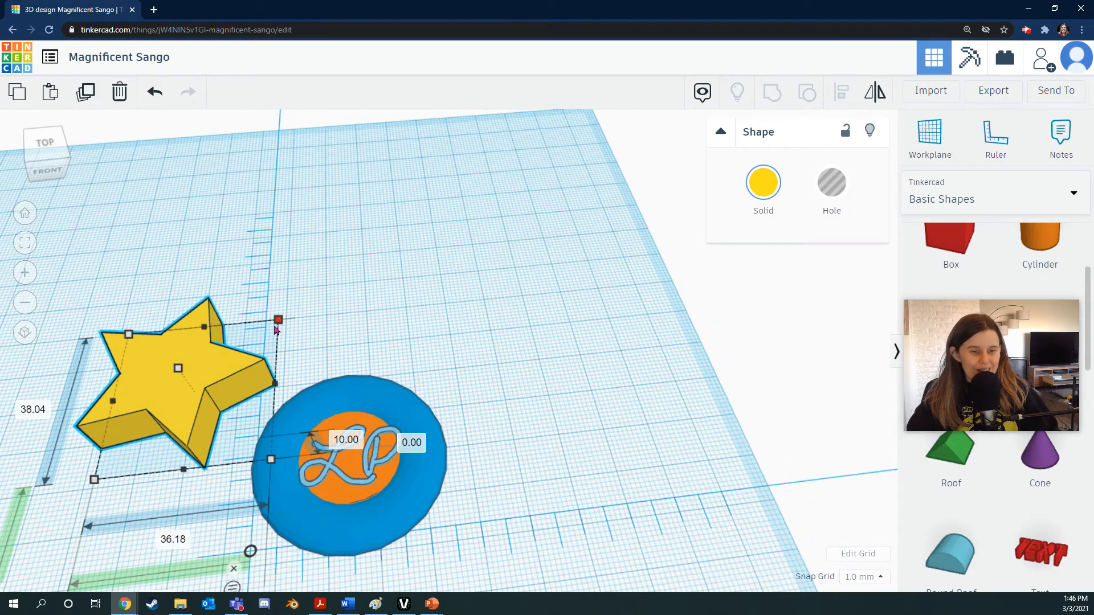
drag(276, 330, 326, 511)
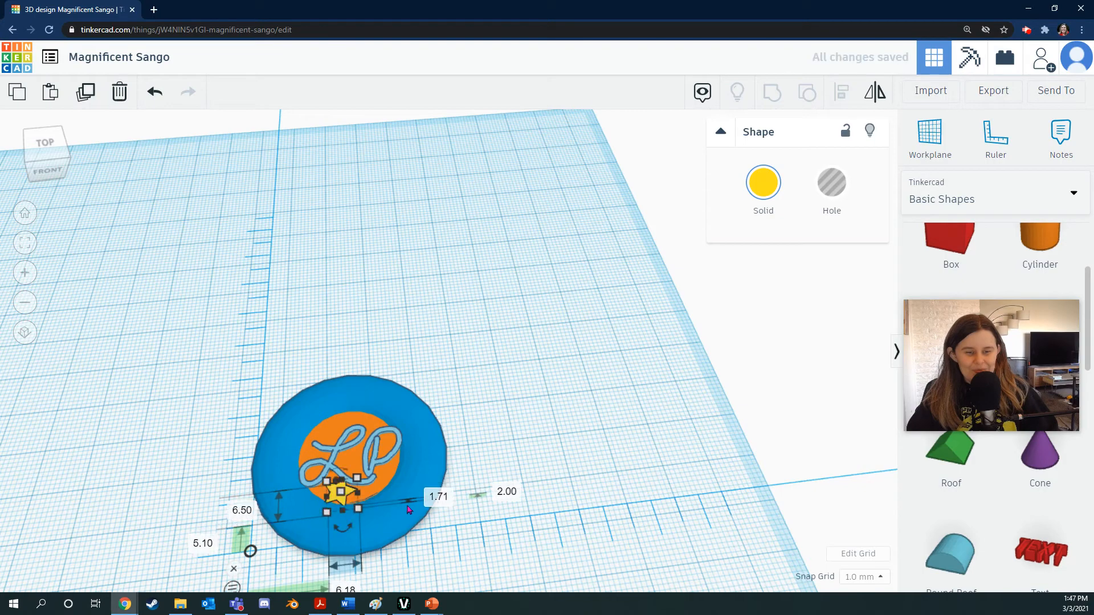
Raise the small star to 3 mm above the workplane so it sits higher on the orange disc
right_drag(370, 502, 468, 483)
right_drag(474, 462, 474, 460)
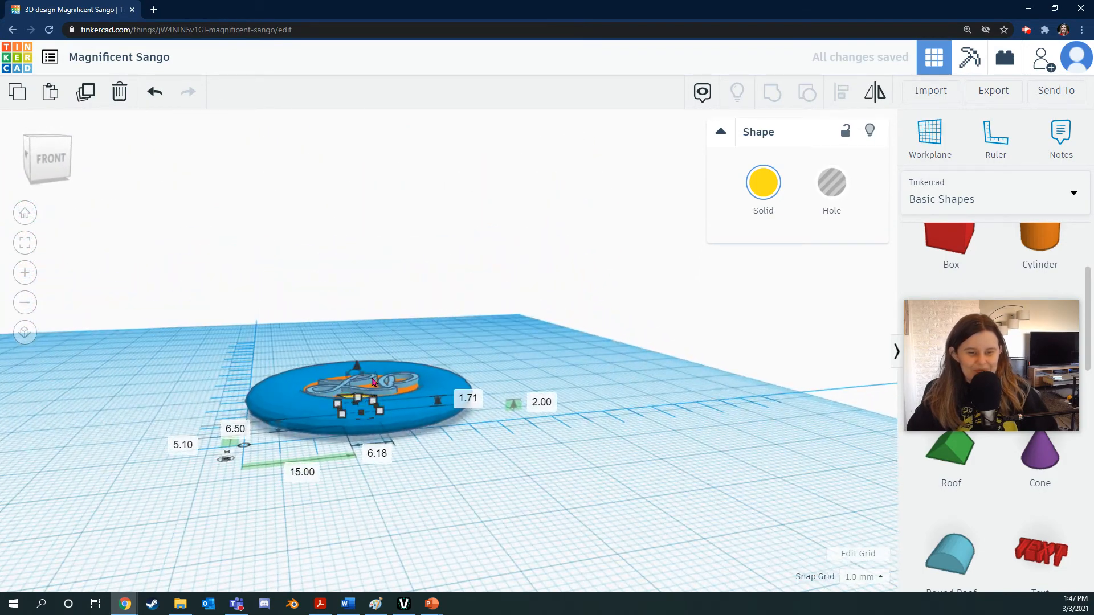
drag(357, 369, 359, 362)
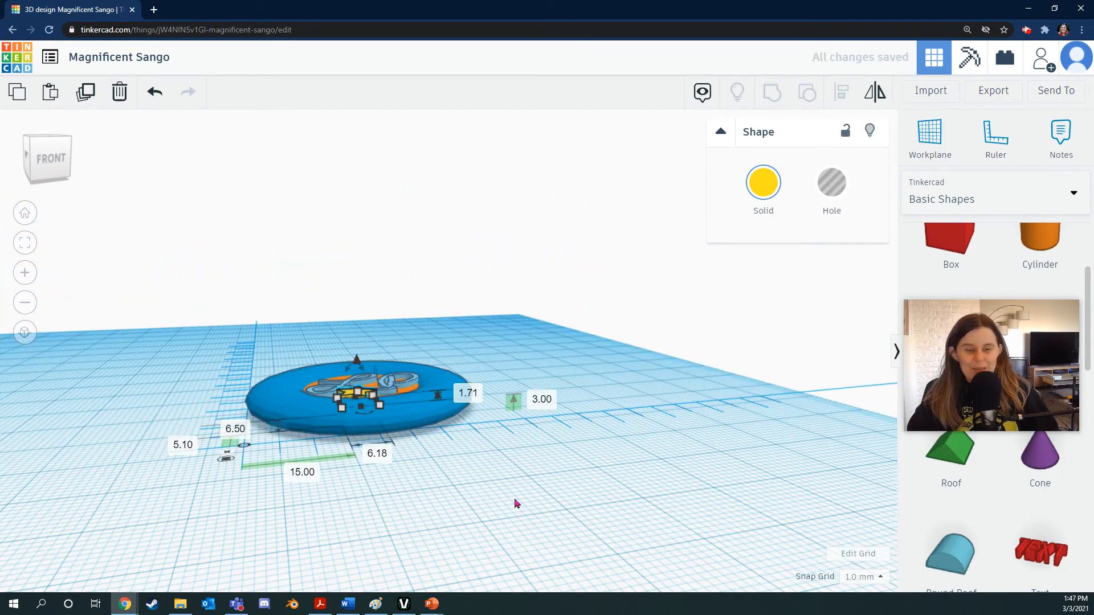
right_drag(515, 506, 535, 523)
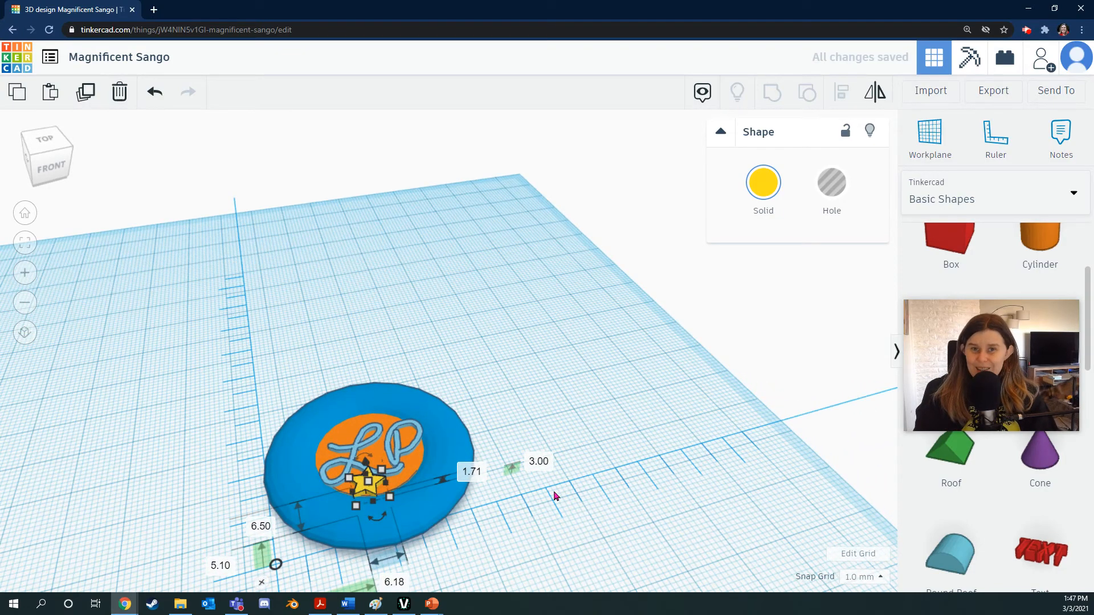
Export the selected shape as an STL file for 3D printing under the design's original name
click(1000, 98)
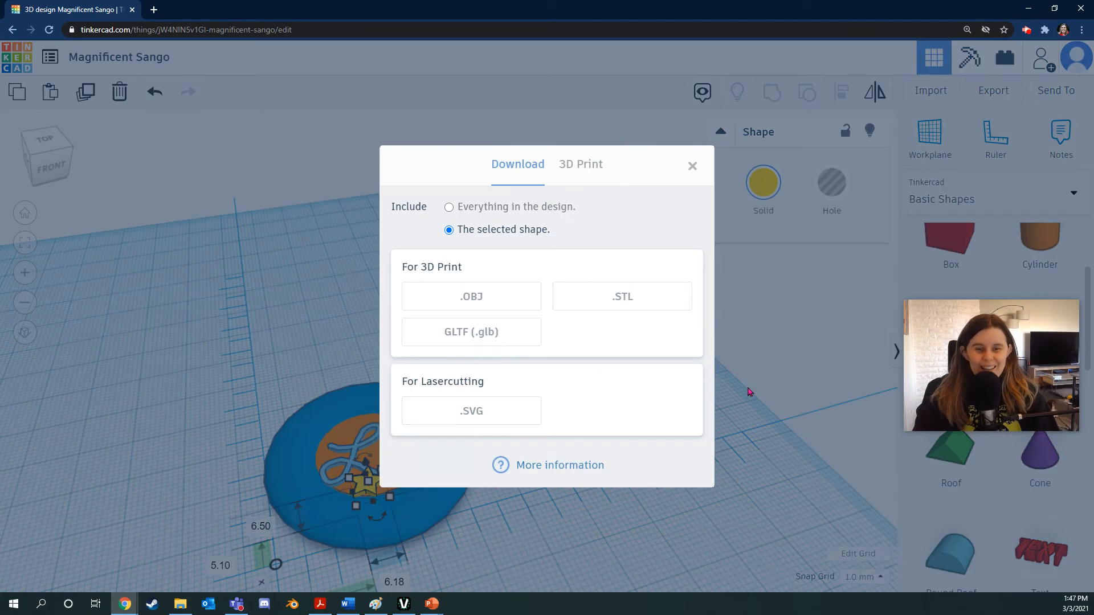
click(636, 295)
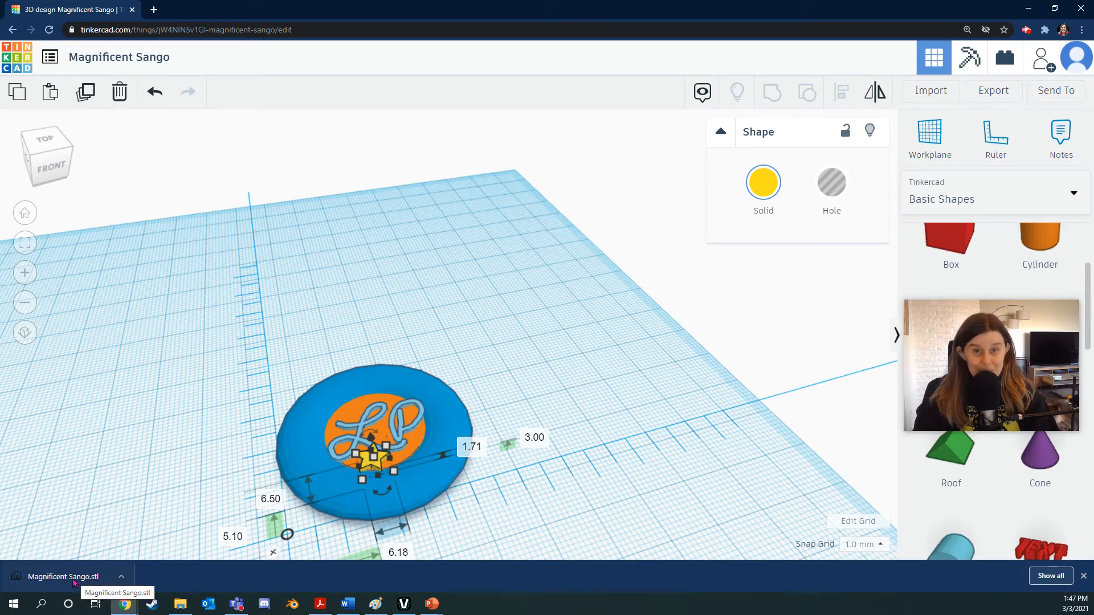
Rename the design as LP Color Maker Coin
click(149, 59)
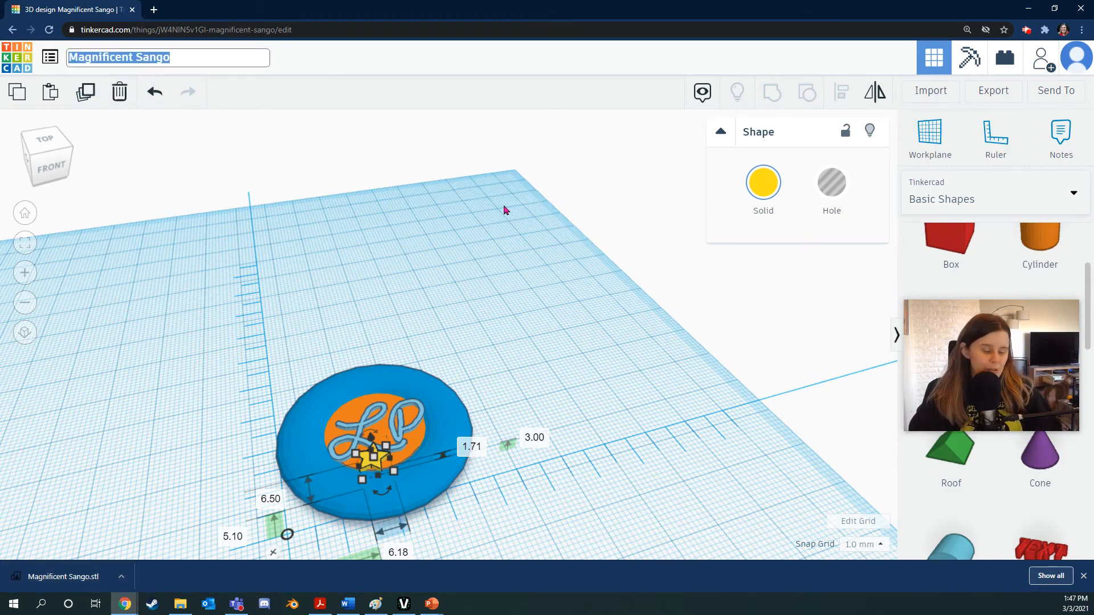
text(LP)
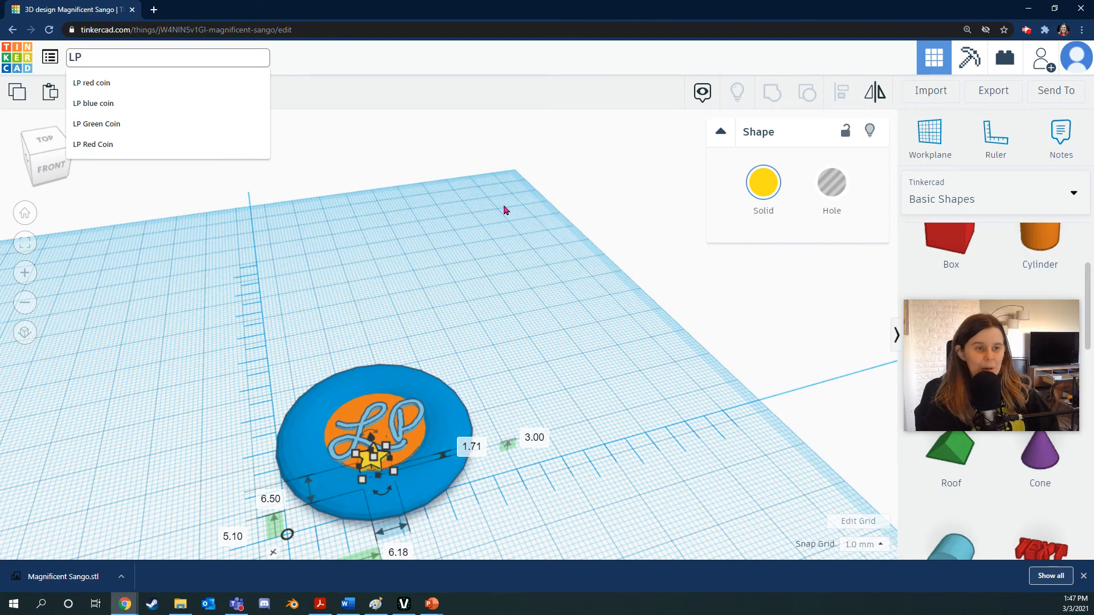
text( C)
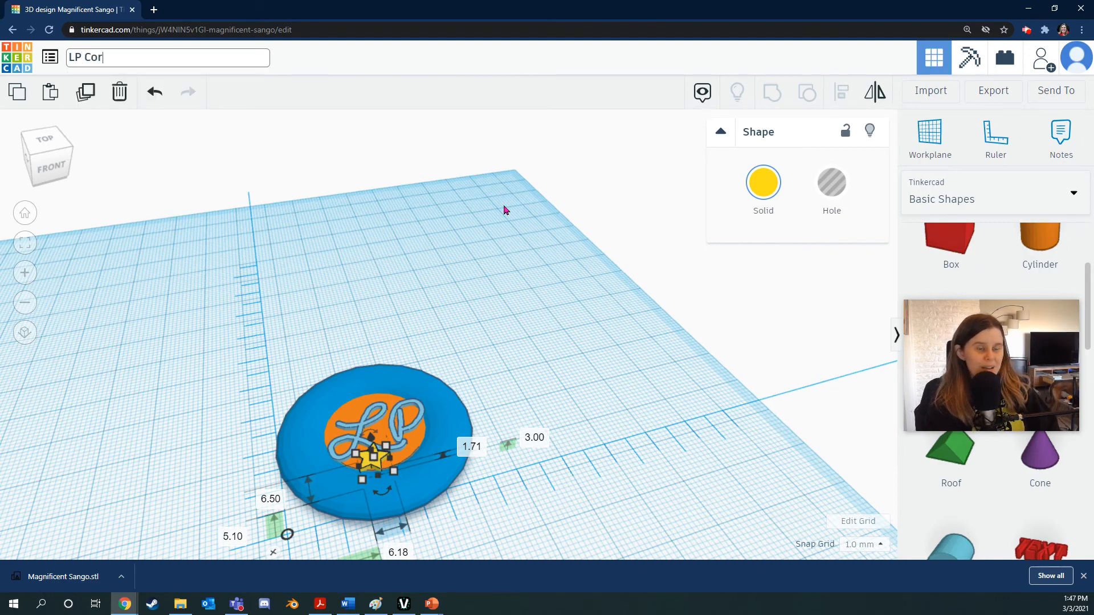
text(olor)
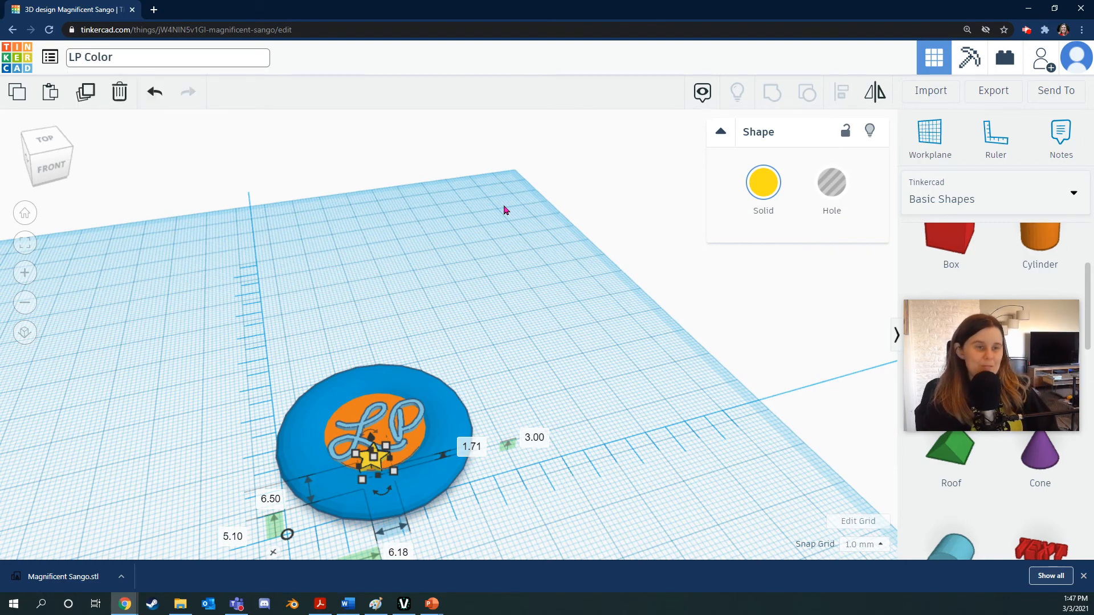
text( C)
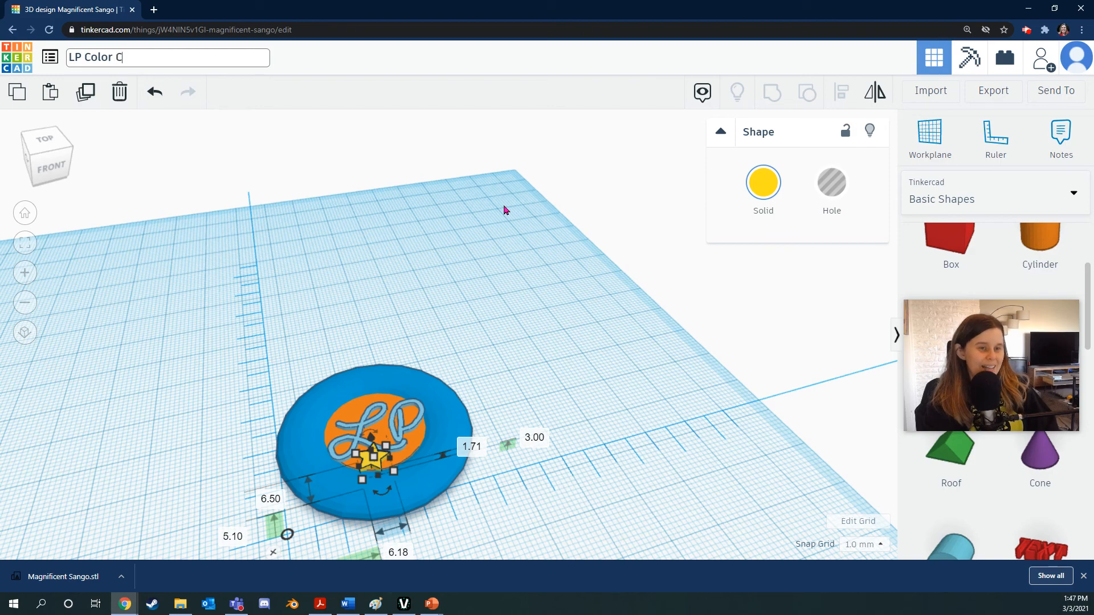
key(BackSpace)
text(Maker Coin)
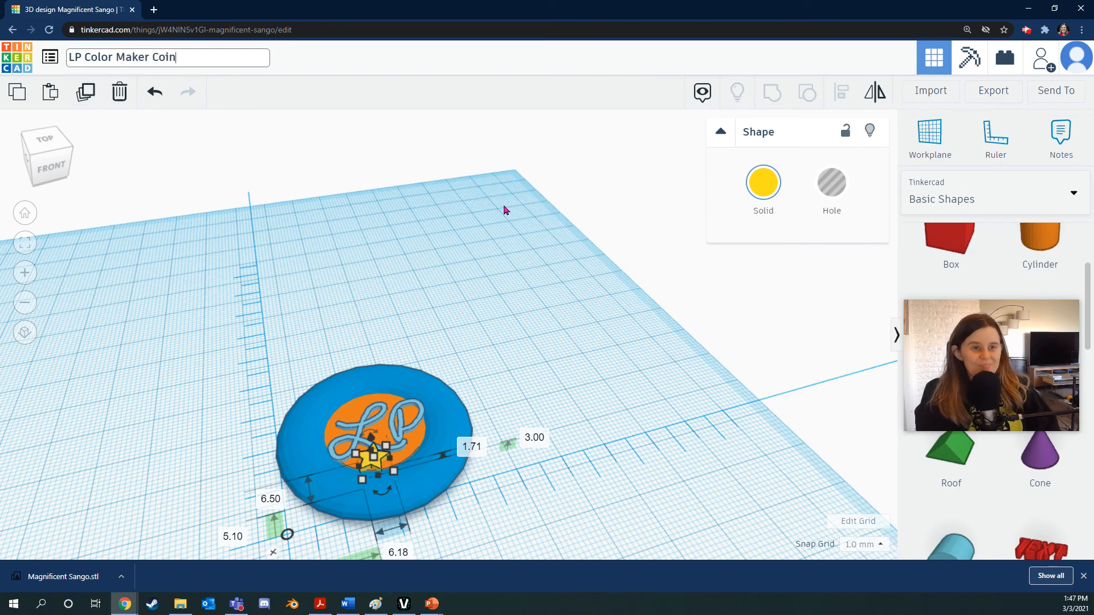
Export the selected shape of the renamed design again as an STL file
click(1016, 96)
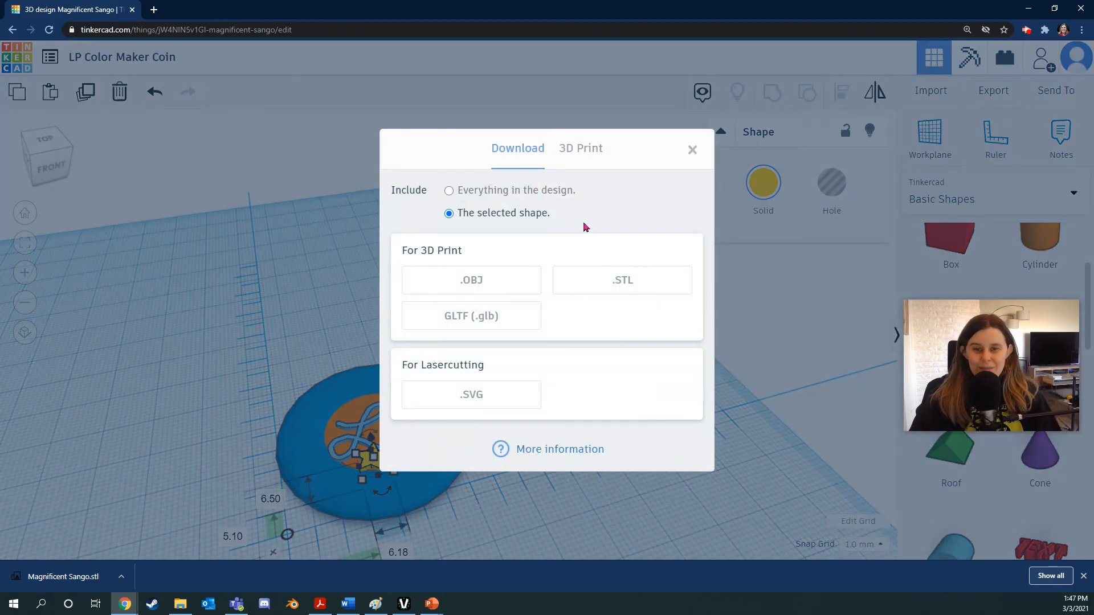
click(612, 281)
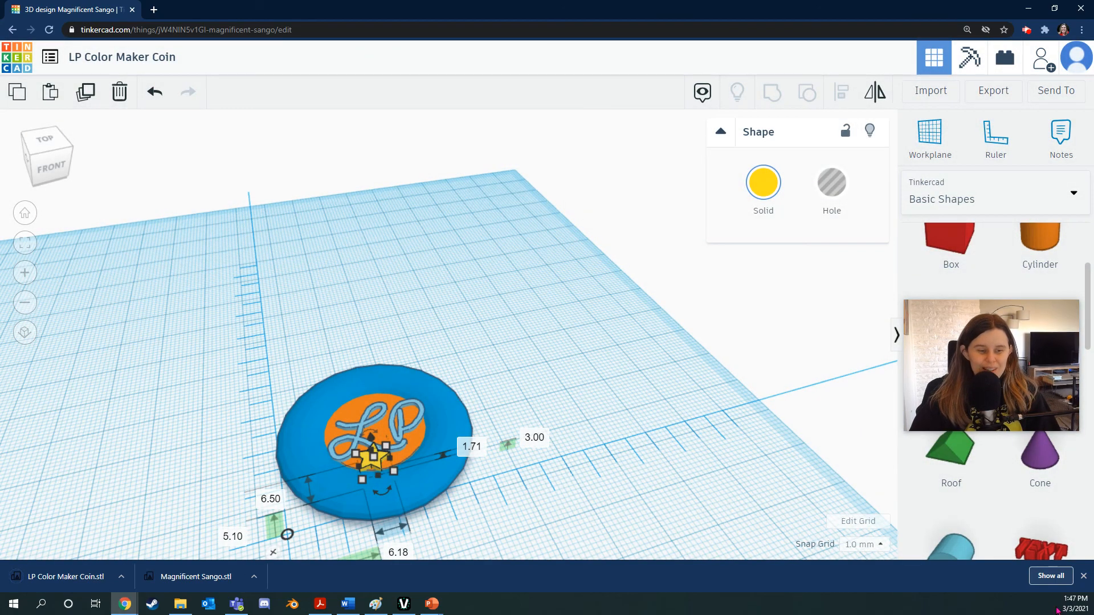